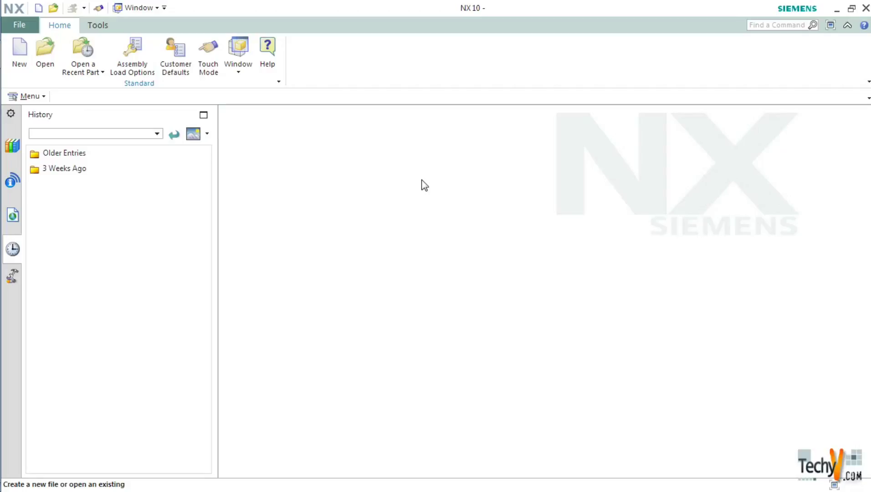
# Create a new Model part, model1.prt, and start Sketch (1) on the XY datum plane.
pyautogui.click(20, 53)
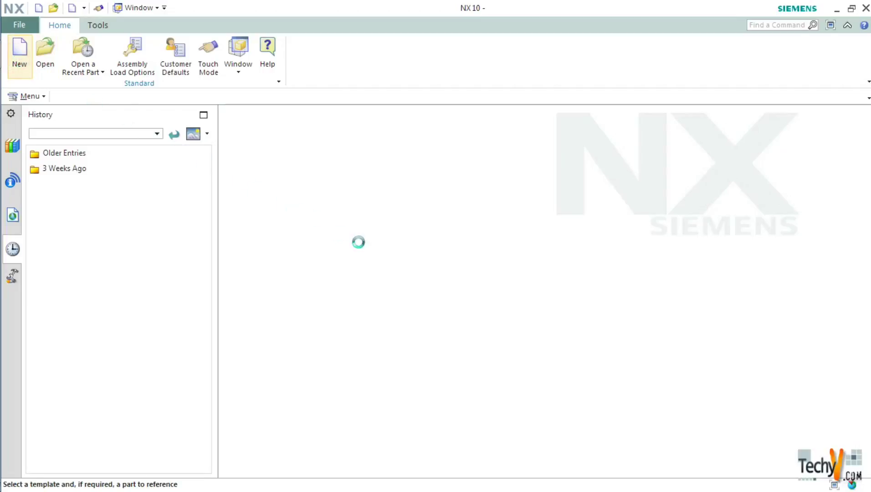
pyautogui.click(693, 475)
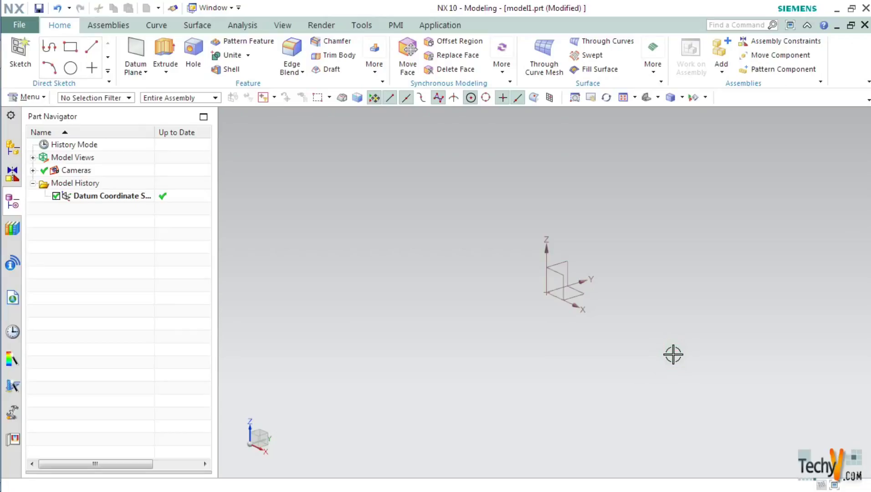
pyautogui.click(156, 25)
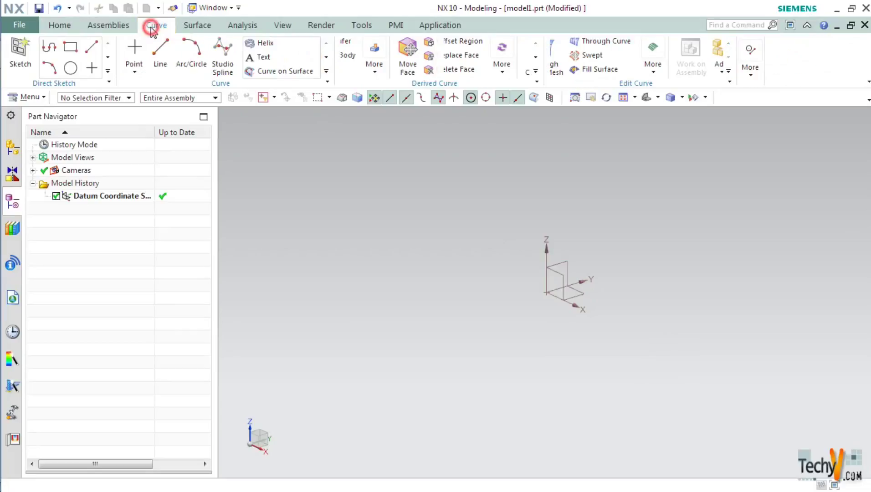
pyautogui.click(20, 67)
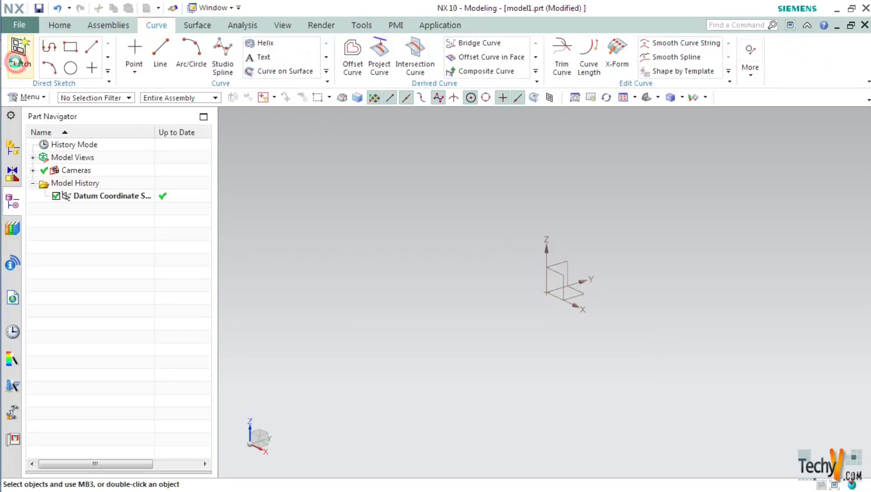
pyautogui.click(575, 297)
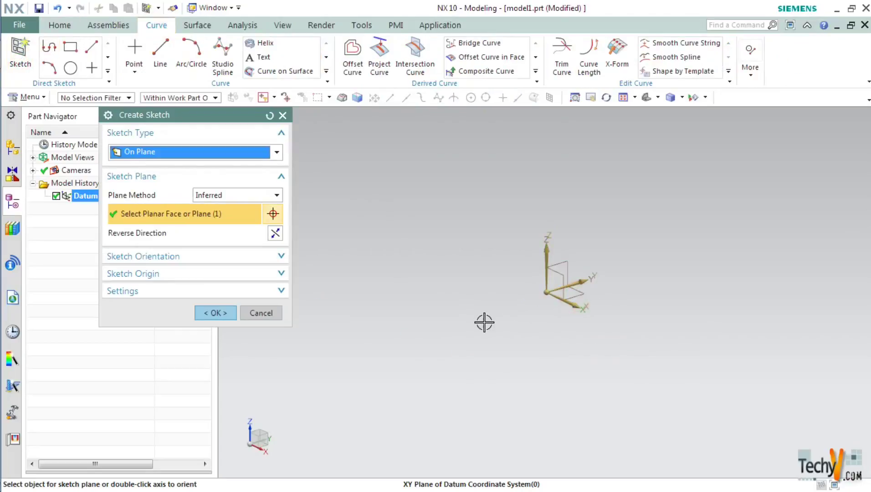
pyautogui.click(216, 314)
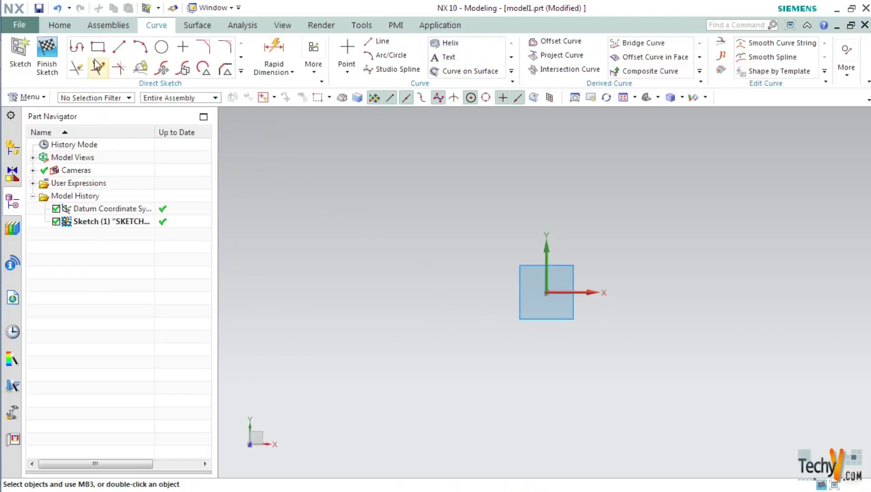
# Draw a from-centre rectangle at the sketch origin, 140 wide and about 81.4 tall.
pyautogui.click(98, 46)
pyautogui.click(161, 149)
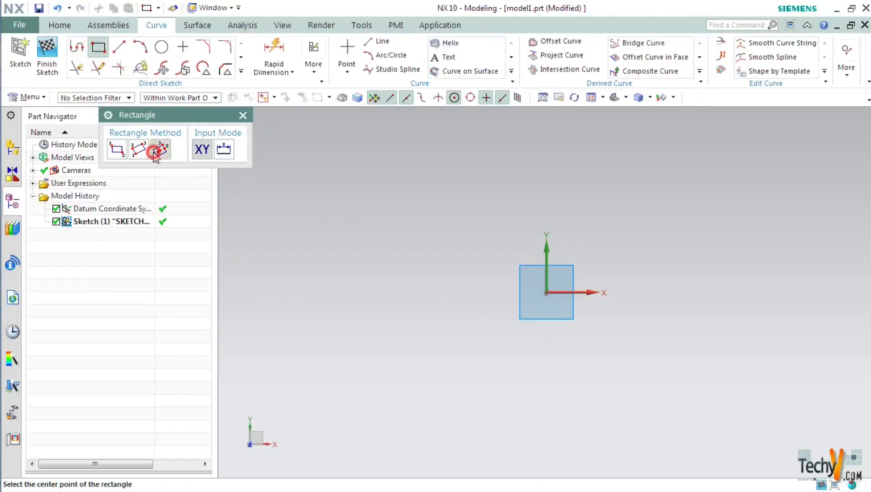
pyautogui.click(547, 292)
pyautogui.click(697, 296)
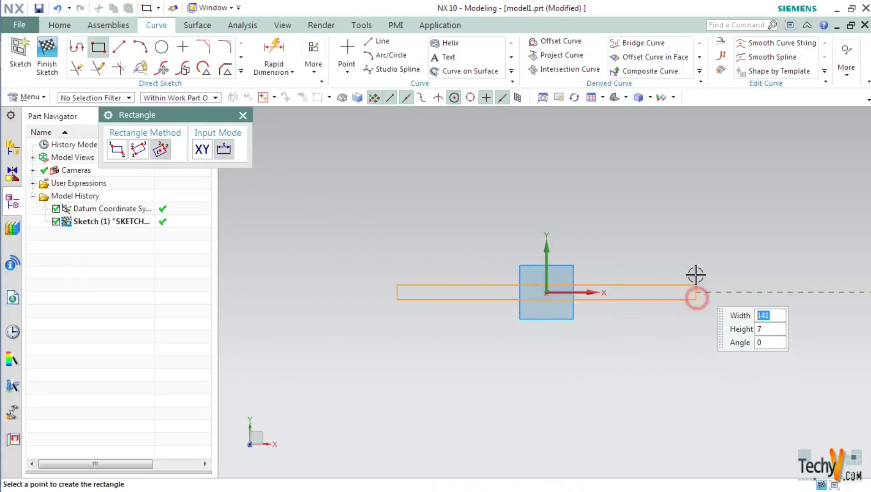
pyautogui.click(685, 206)
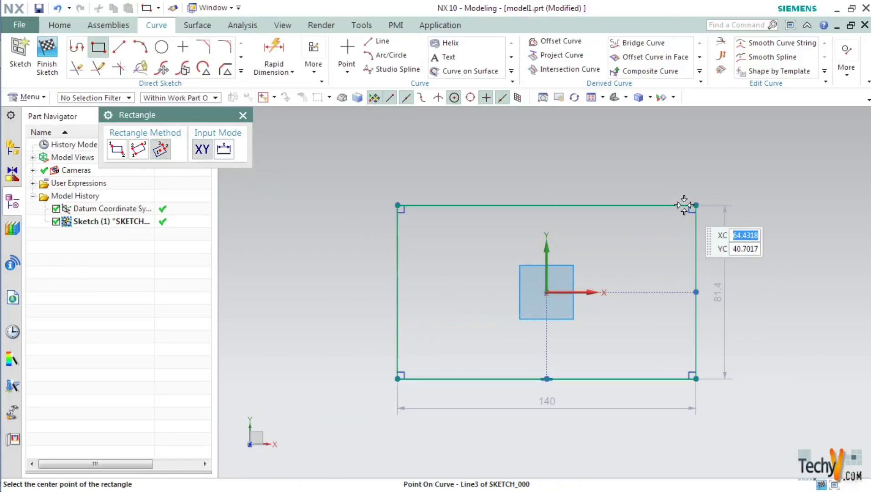
pyautogui.press('Escape')
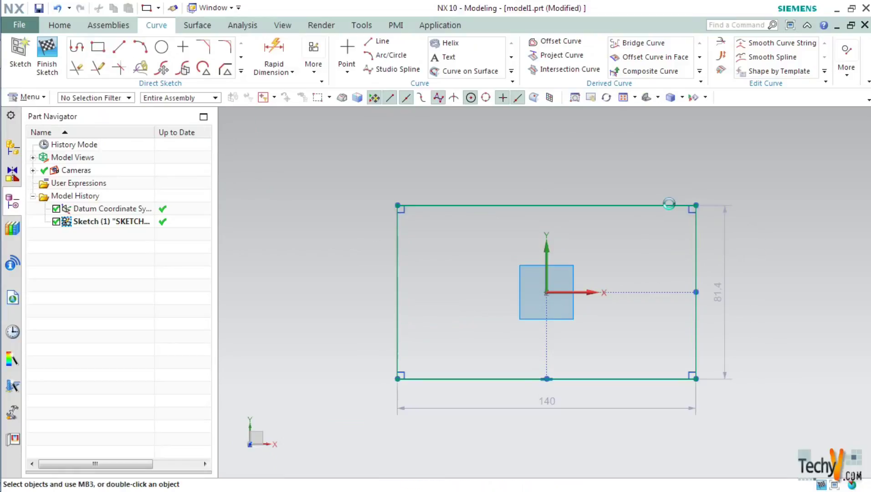
# Add driving dimensions p0 = 140 for the width and p1 = 90 for the height.
pyautogui.click(549, 405)
pyautogui.write('140')
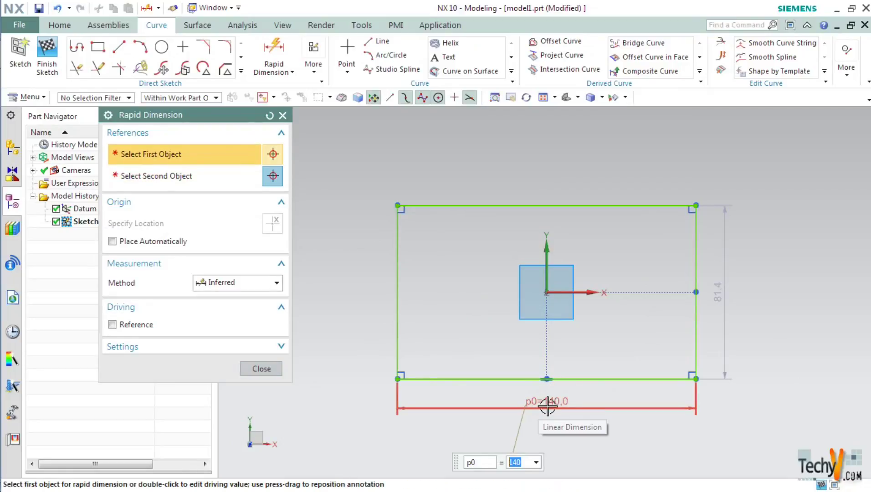
pyautogui.click(730, 295)
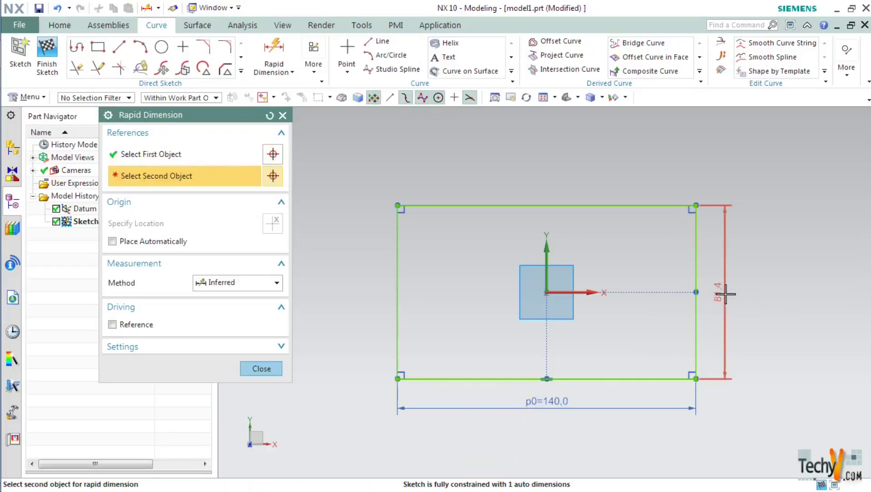
pyautogui.click(725, 294)
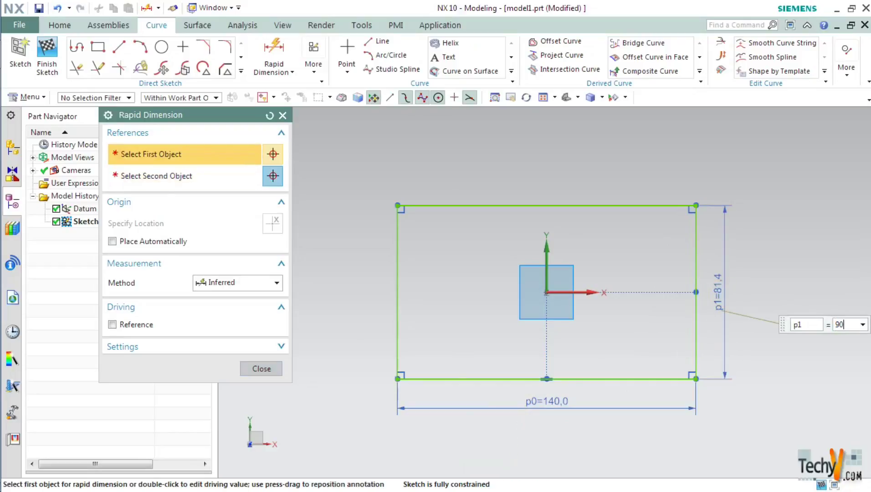
pyautogui.write('90')
pyautogui.press('Return')
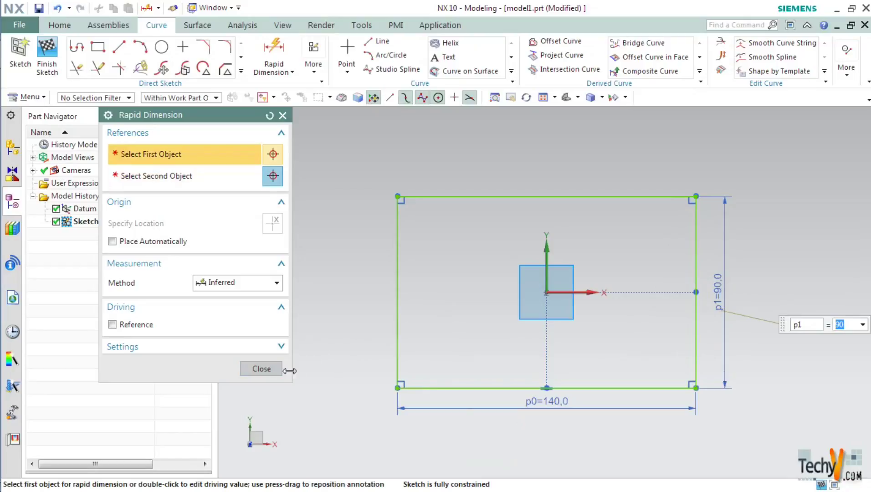
pyautogui.click(272, 369)
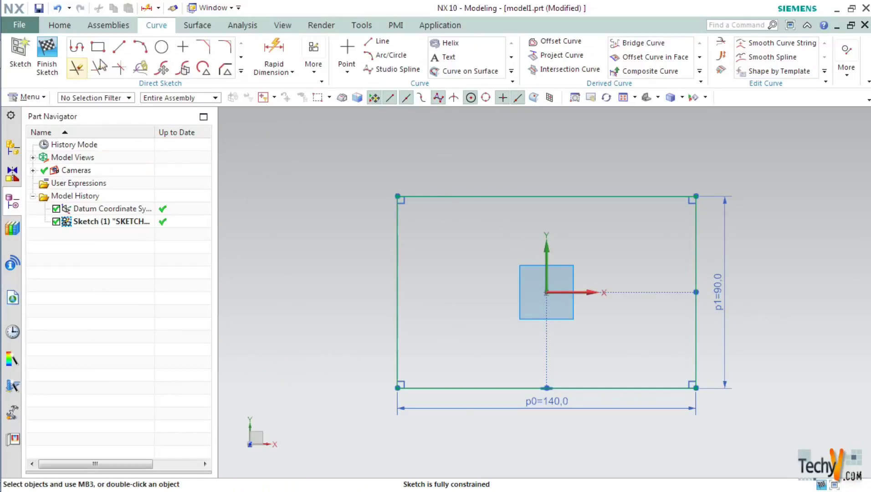
# Finish the sketch and extrude the rectangle 50 mm into a 140 × 90 × 50 block.
pyautogui.click(48, 54)
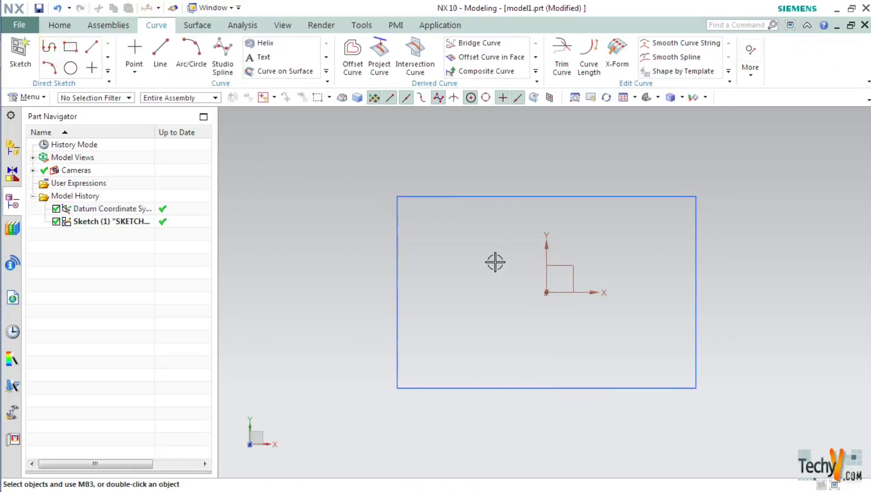
pyautogui.press('x')
pyautogui.moveTo(498, 315)
pyautogui.mouseDown(button='middle')
pyautogui.moveTo(476, 314)
pyautogui.moveTo(516, 194)
pyautogui.mouseUp(button='middle')
pyautogui.click(515, 195)
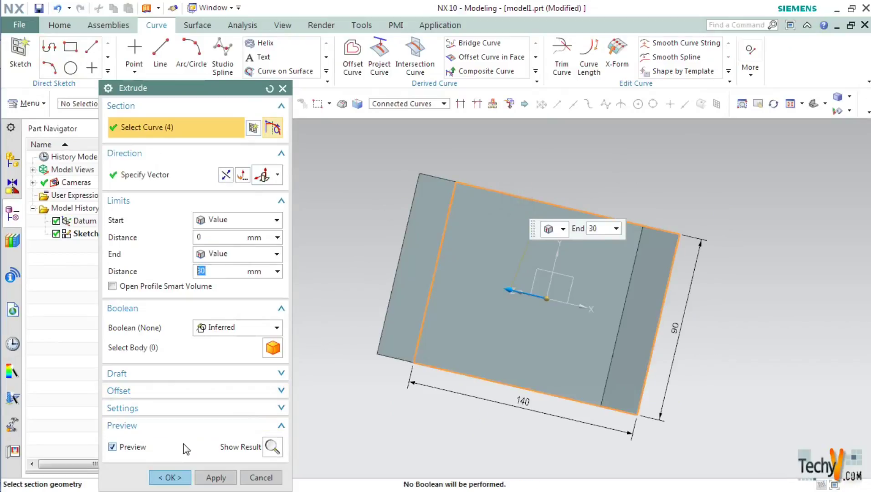
pyautogui.doubleClick(218, 271)
pyautogui.click(171, 478)
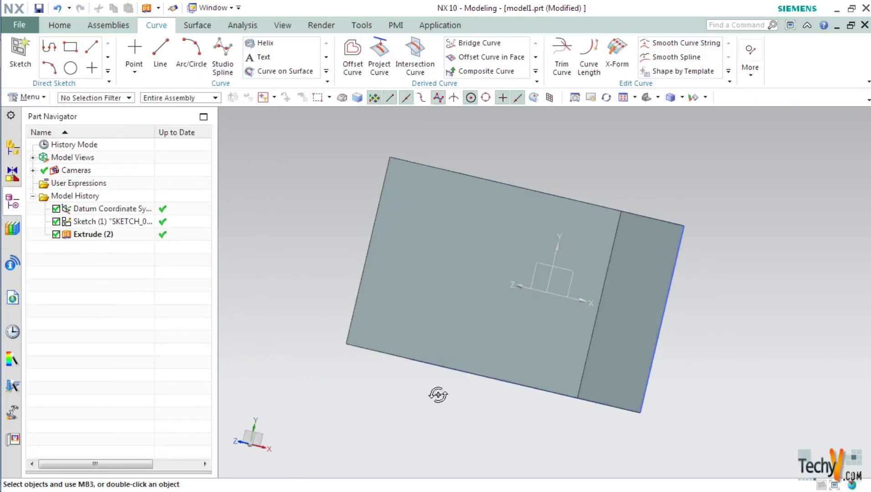
pyautogui.moveTo(438, 397); pyautogui.dragTo(421, 383, button='middle')
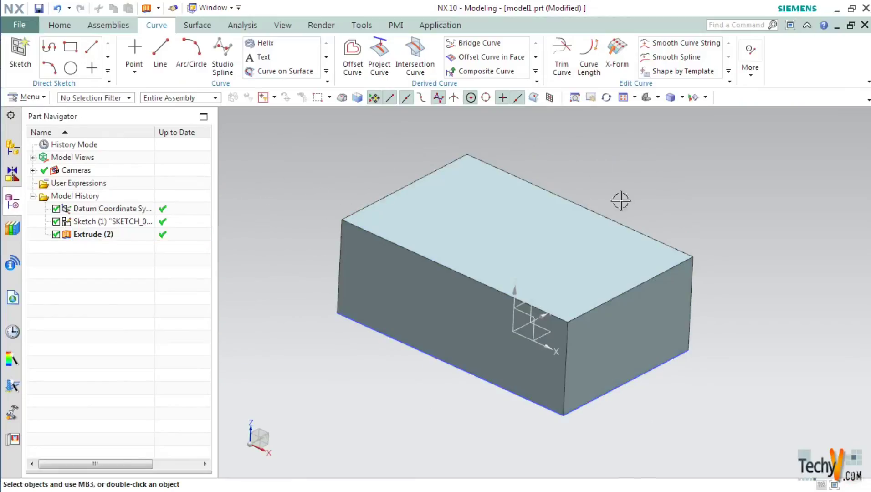
pyautogui.click(57, 27)
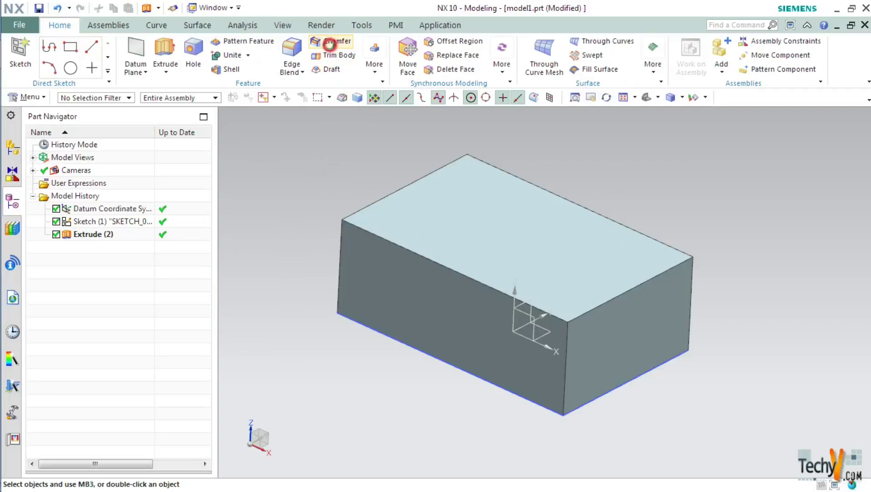
# Chamfer the block's top front edge with a symmetric 20 mm distance.
pyautogui.click(332, 42)
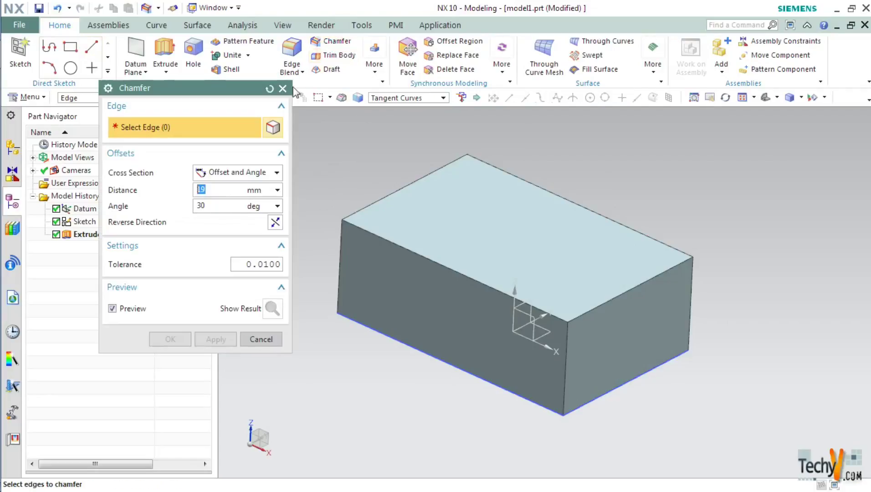
pyautogui.click(464, 275)
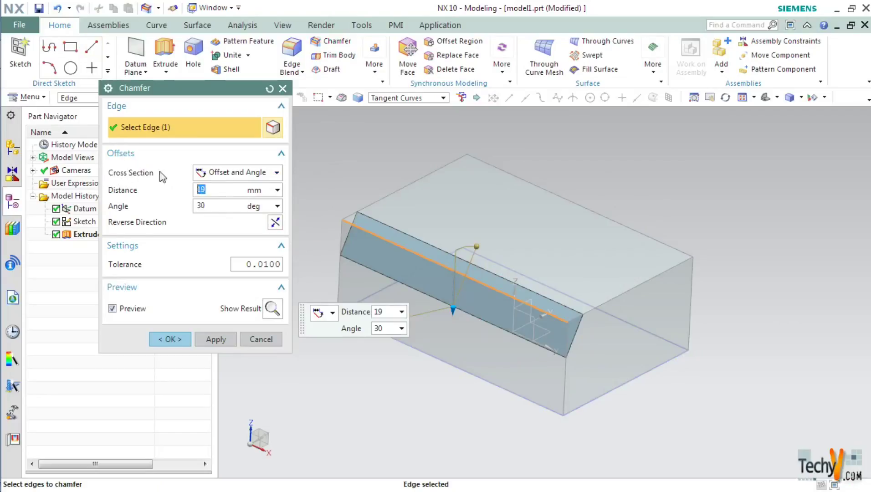
pyautogui.click(230, 173)
pyautogui.click(230, 191)
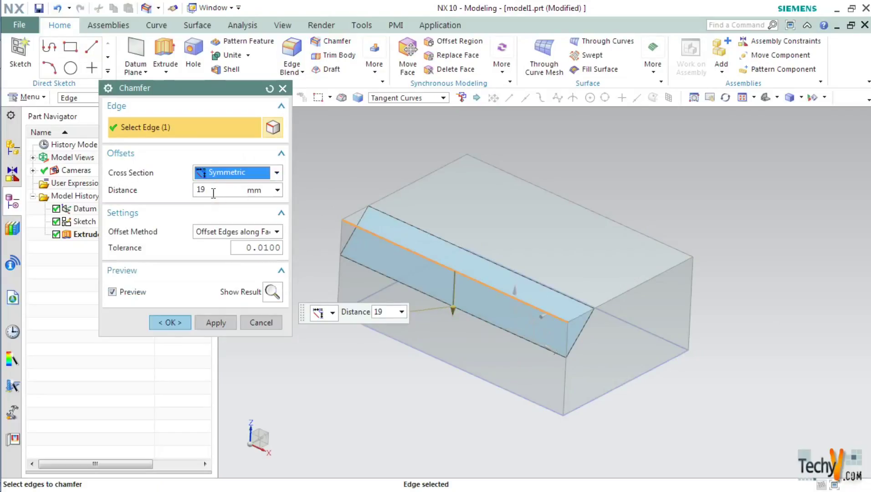
pyautogui.doubleClick(218, 191)
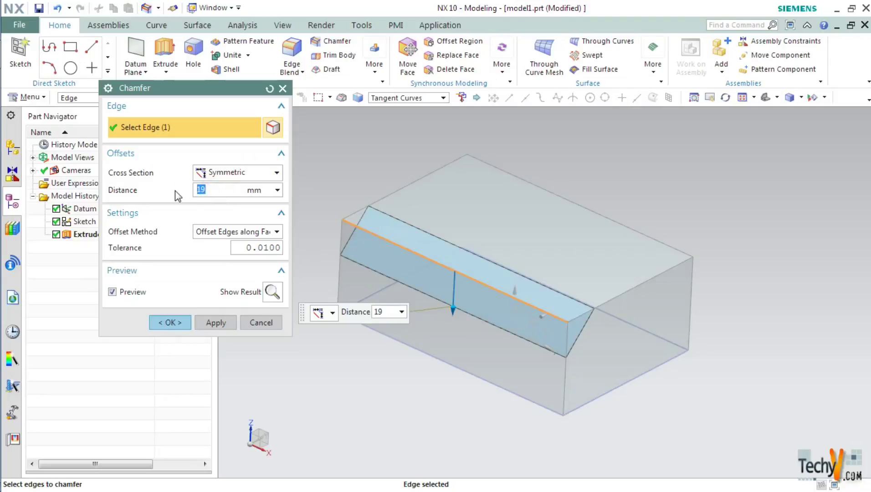
pyautogui.write('20')
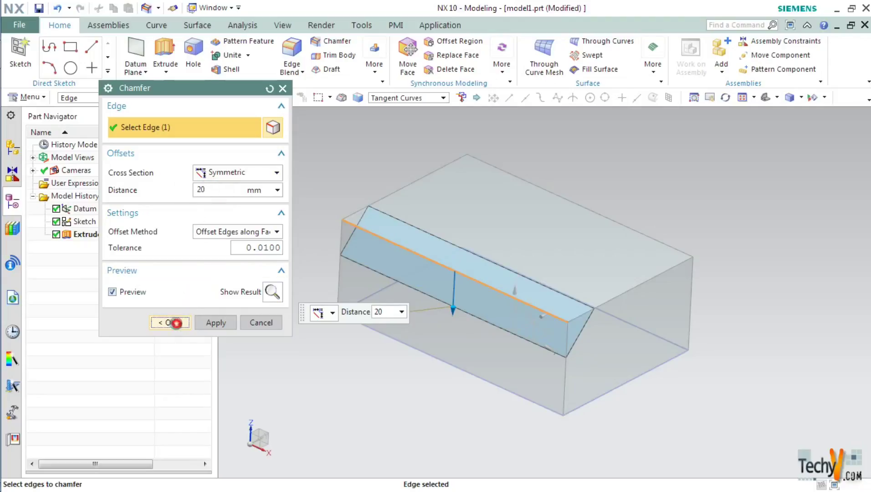
pyautogui.click(174, 322)
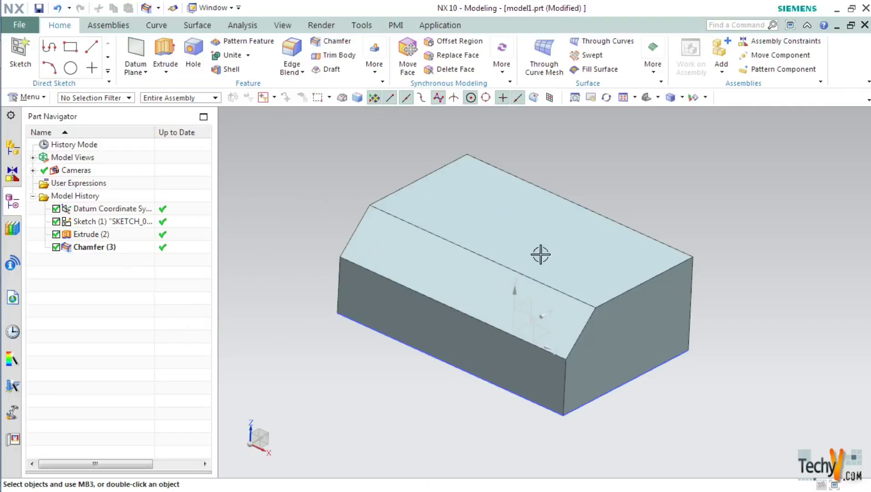
# Start a General Hole and pick the block's top face to sketch its centre point.
pyautogui.click(193, 58)
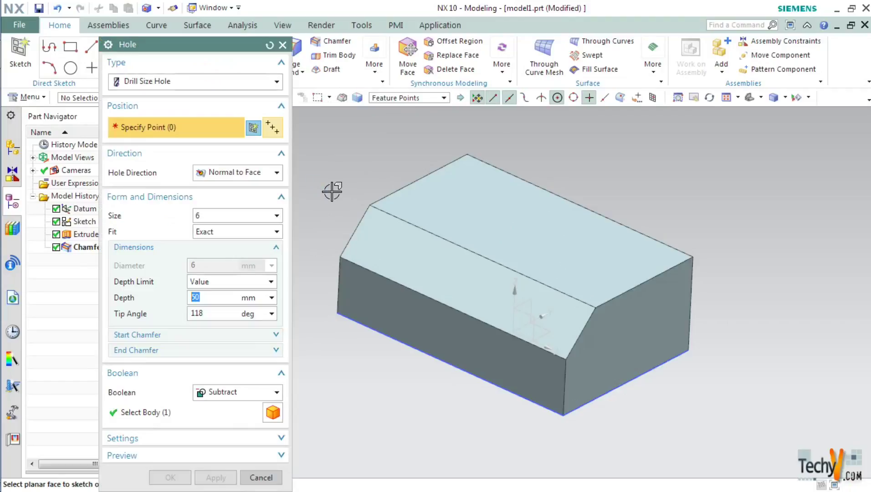
pyautogui.click(151, 82)
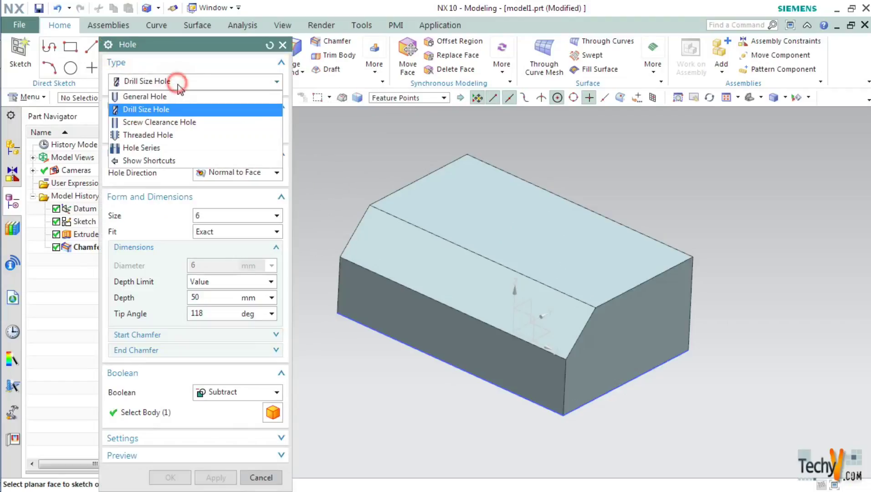
pyautogui.click(153, 97)
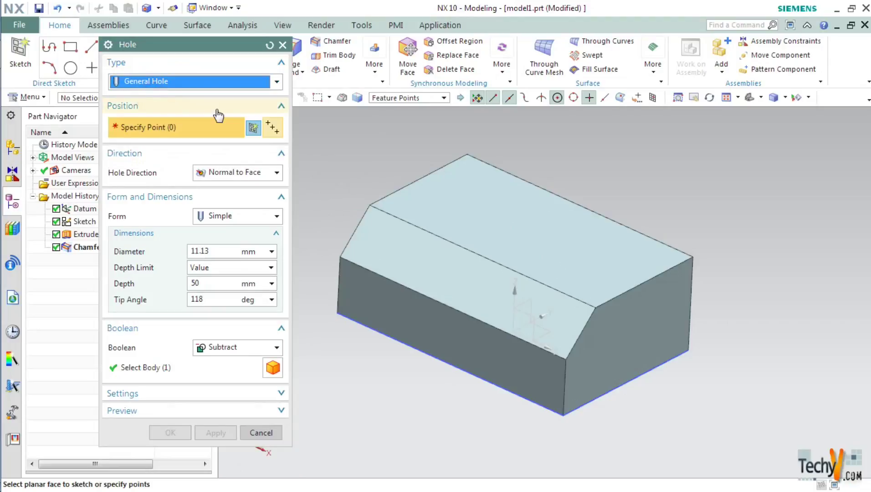
pyautogui.click(489, 233)
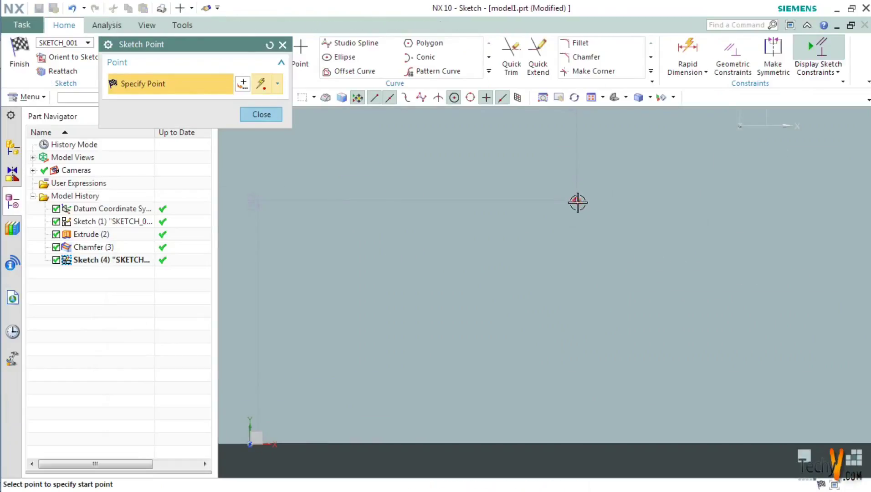
# Delete extra sketch curves and dimension the hole centre 60 mm and 20 mm from the edges.
pyautogui.scroll(-3, 572, 199)
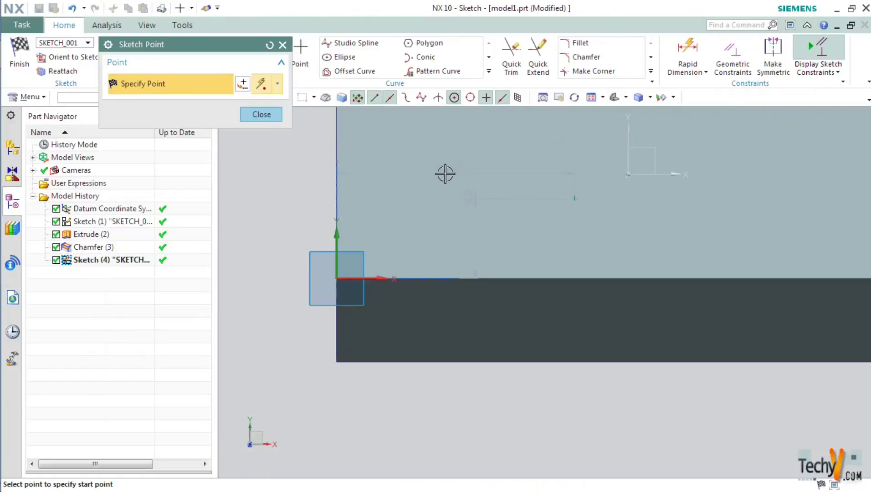
pyautogui.click(259, 114)
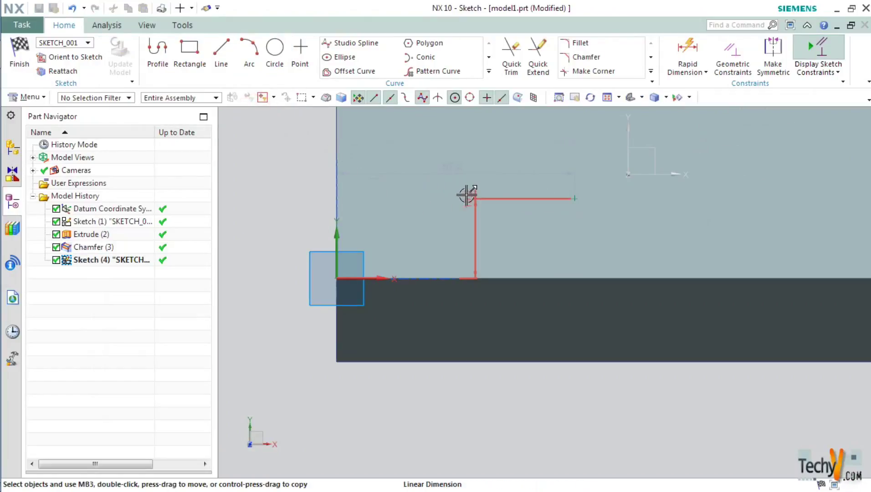
pyautogui.press('Delete')
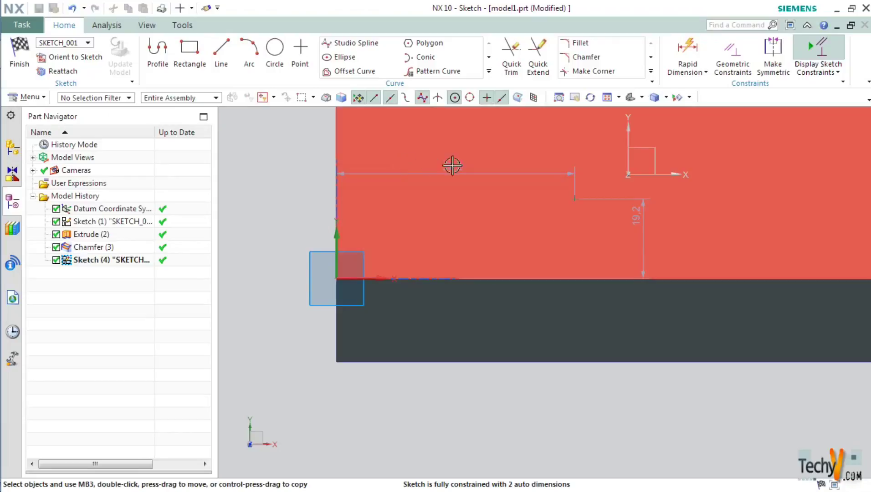
pyautogui.doubleClick(634, 219)
pyautogui.write('0')
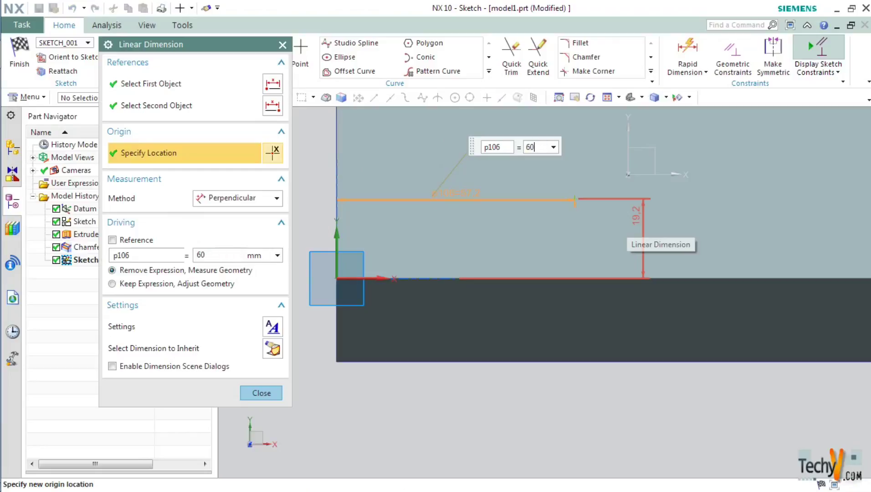
pyautogui.press('Return')
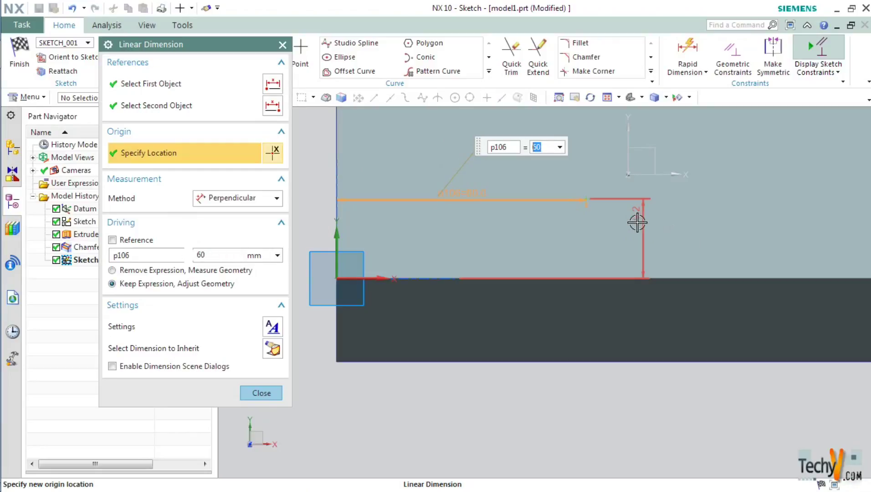
pyautogui.doubleClick(637, 223)
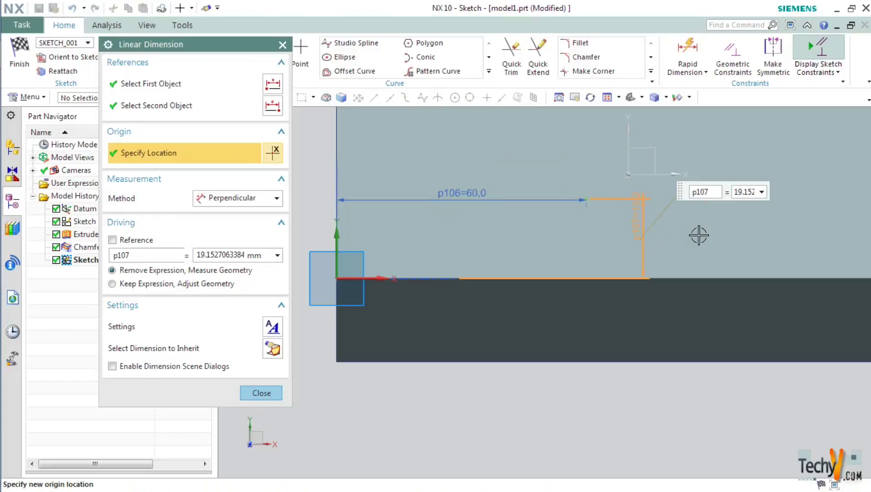
pyautogui.write('20')
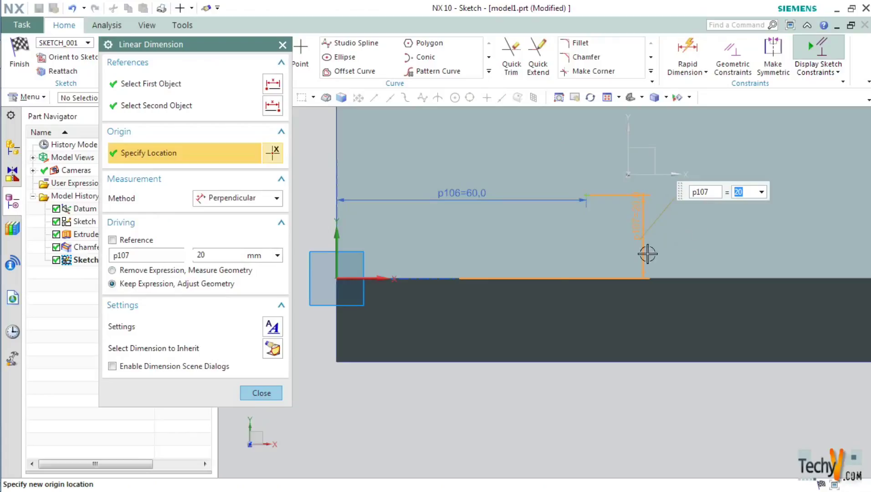
pyautogui.click(274, 395)
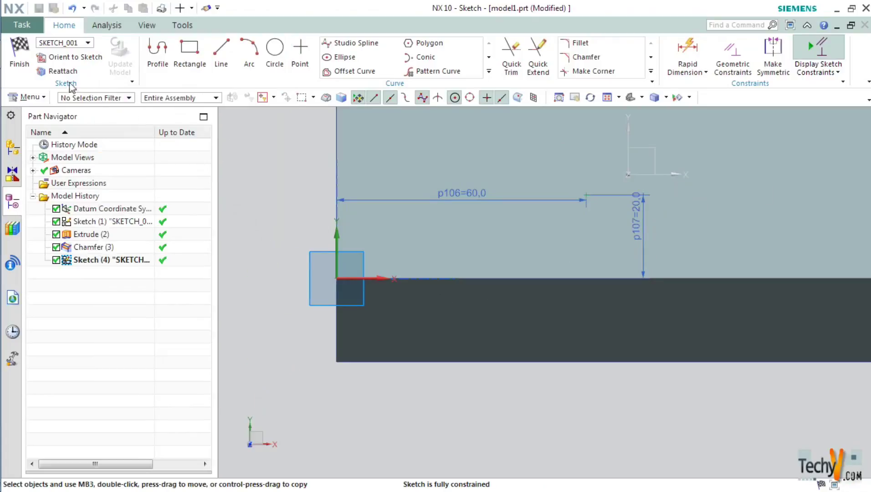
pyautogui.click(20, 54)
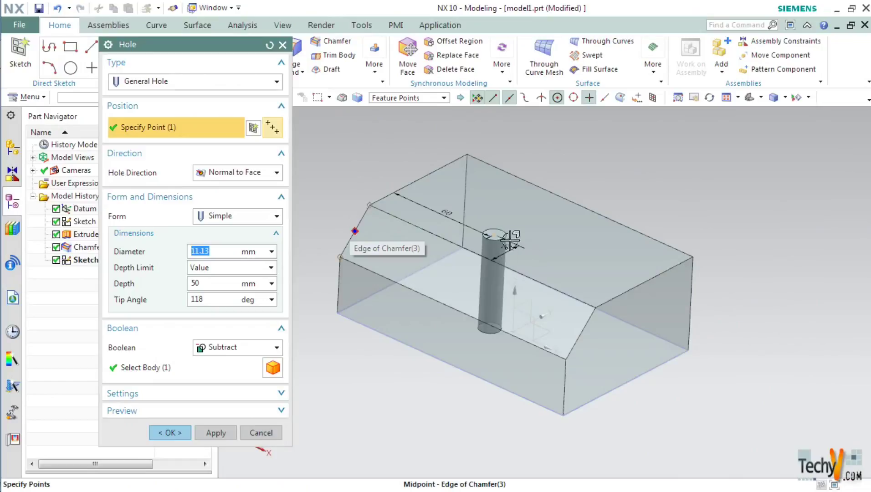
# Create a 12 mm diameter simple hole with an Until Next depth limit.
pyautogui.click(219, 251)
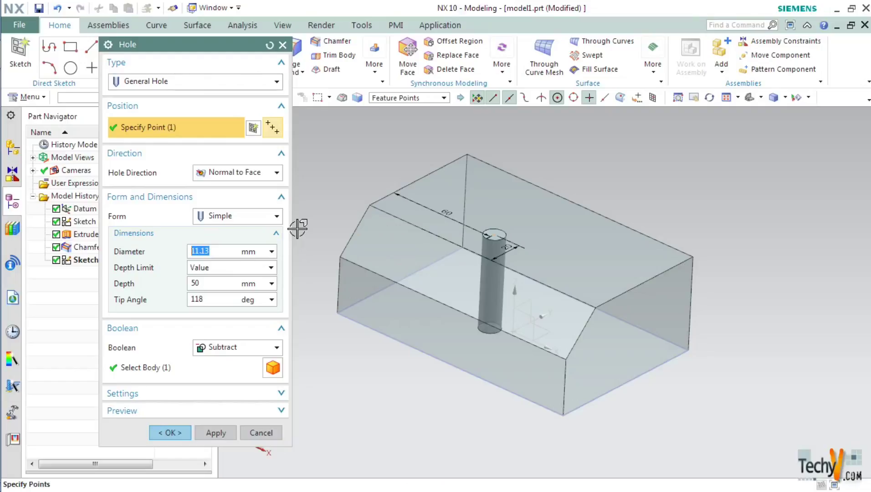
pyautogui.write('12')
pyautogui.press('Return')
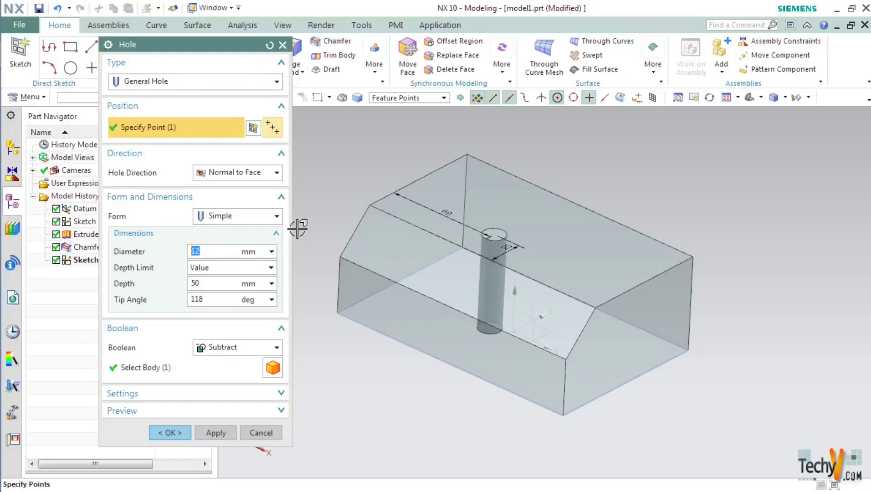
pyautogui.click(230, 268)
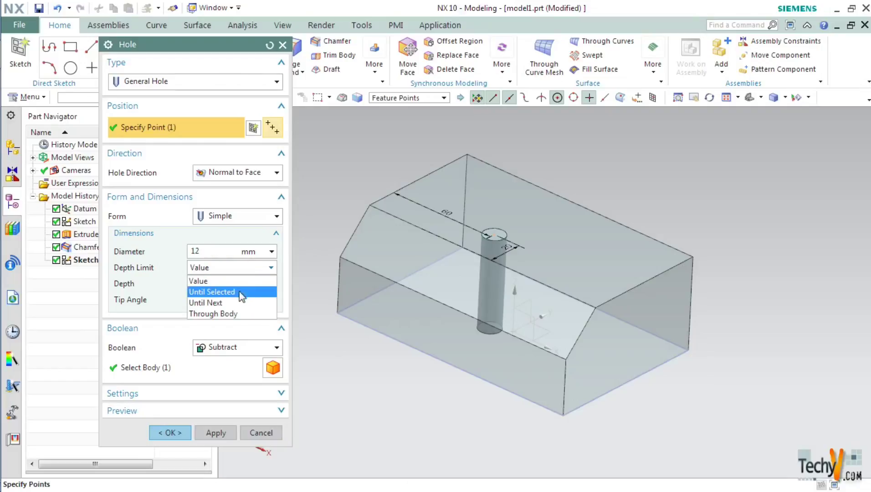
pyautogui.click(229, 304)
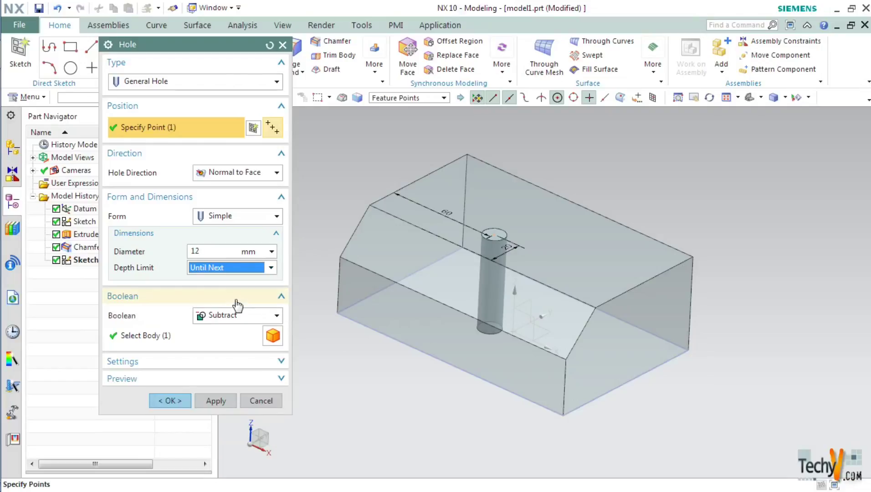
pyautogui.click(158, 404)
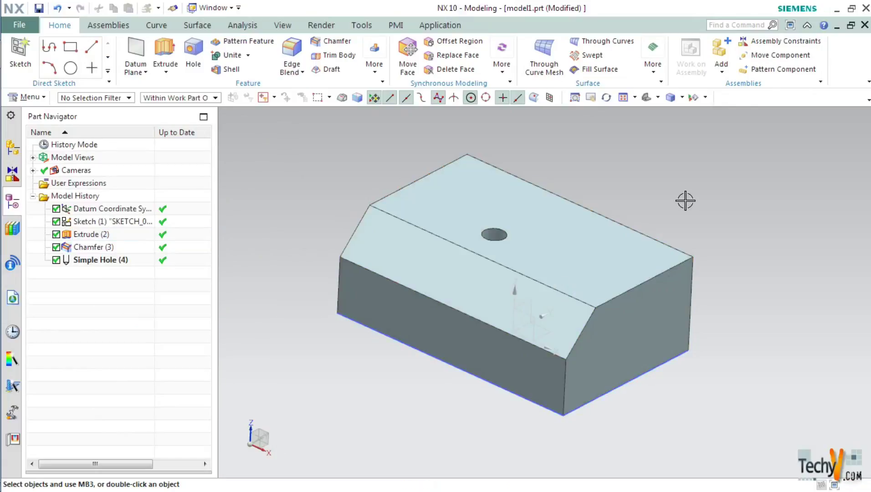
# Suppress the Chamfer (3) feature to view the block without its bevel.
pyautogui.moveTo(666, 187); pyautogui.dragTo(420, 278, button='middle')
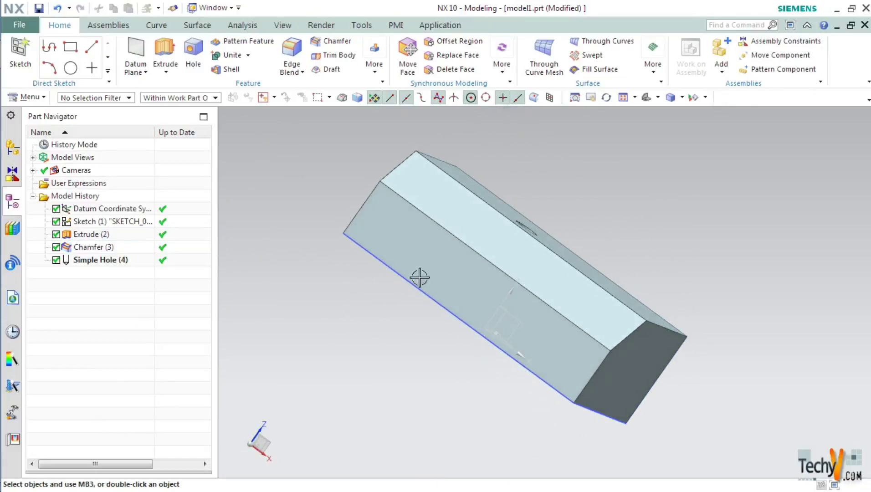
pyautogui.moveTo(453, 209); pyautogui.dragTo(439, 249, button='middle')
pyautogui.press('Home')
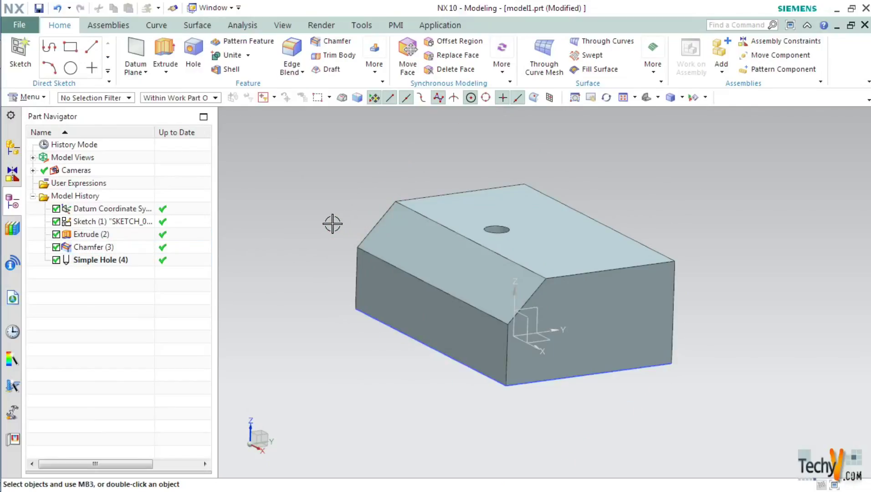
pyautogui.click(423, 257)
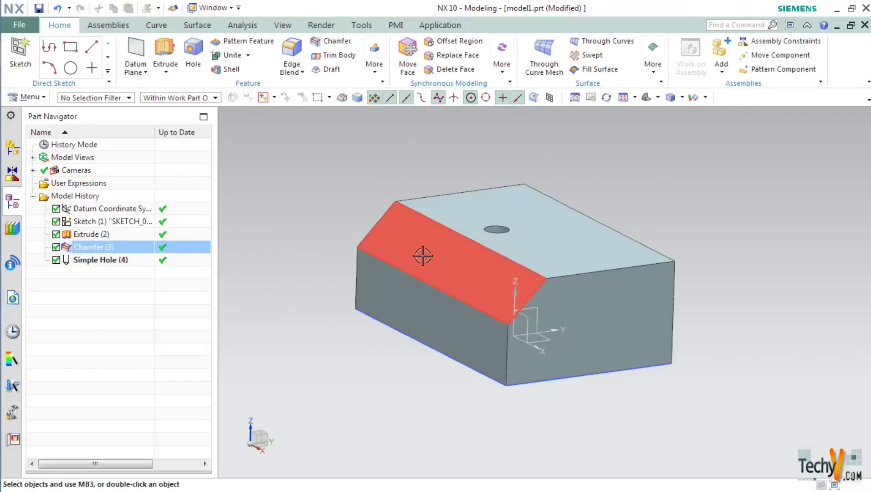
pyautogui.click(381, 247)
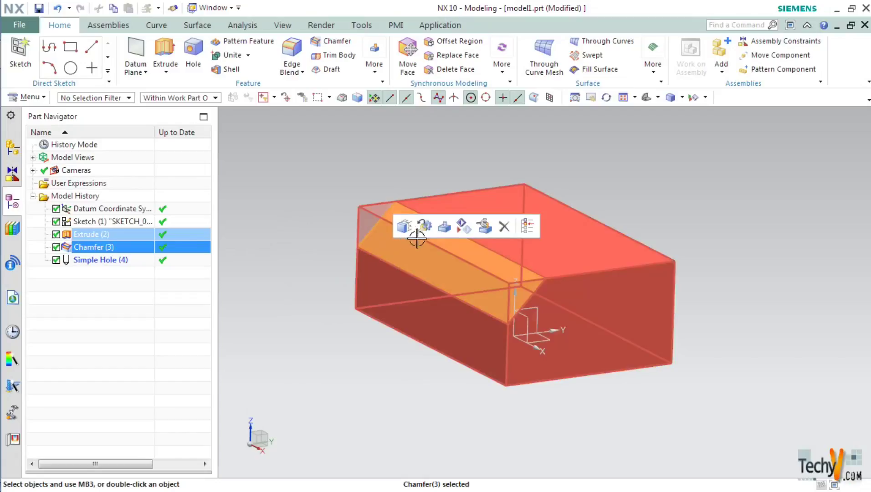
pyautogui.click(444, 230)
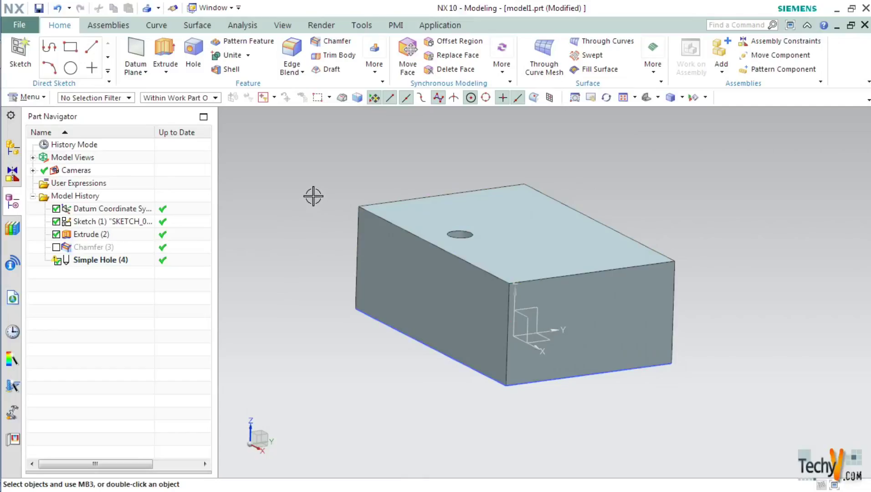
# Suppress the hole, then re-enable Chamfer (3) and Simple Hole (4) in the Part Navigator.
pyautogui.moveTo(314, 196); pyautogui.dragTo(371, 233, button='middle')
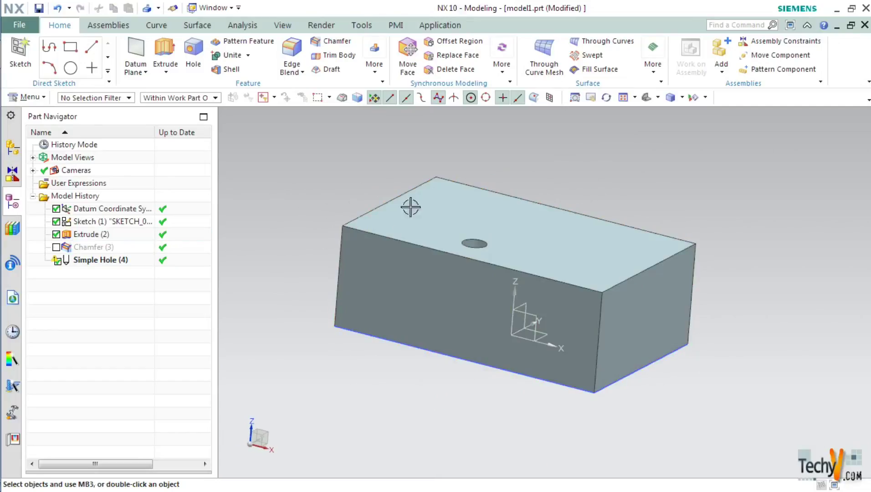
pyautogui.moveTo(411, 207); pyautogui.dragTo(407, 233, button='middle')
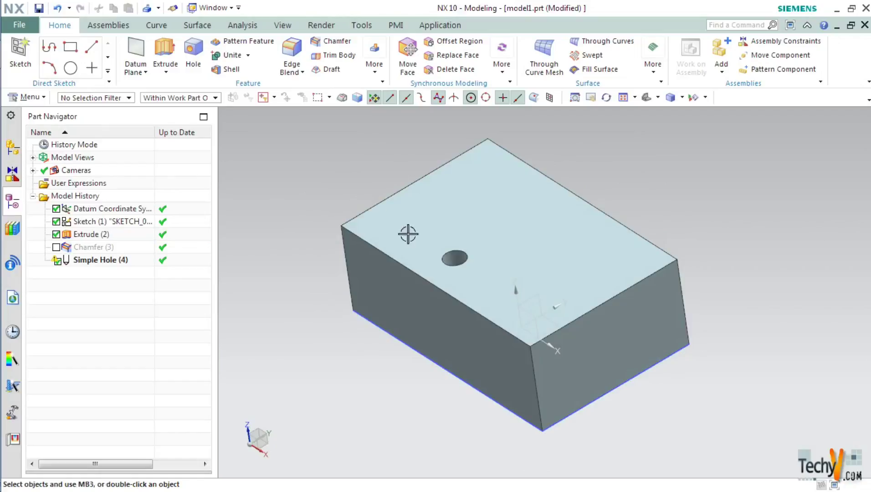
pyautogui.click(452, 258)
pyautogui.click(522, 235)
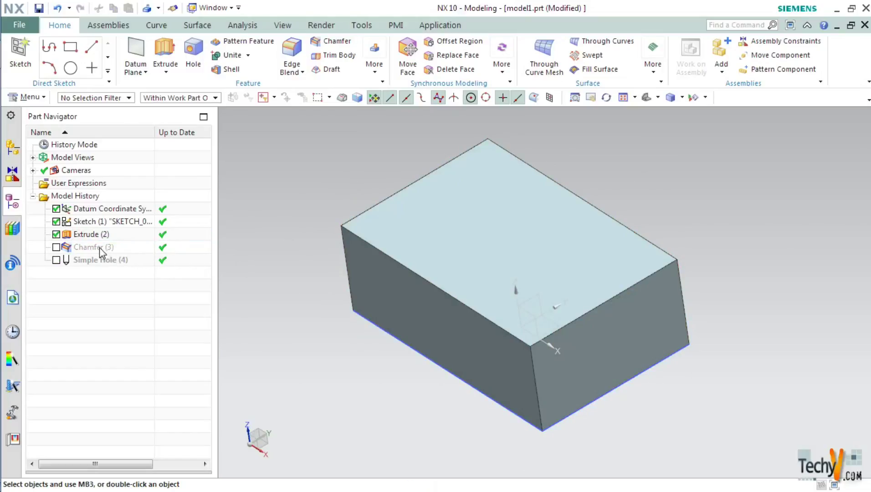
pyautogui.click(56, 247)
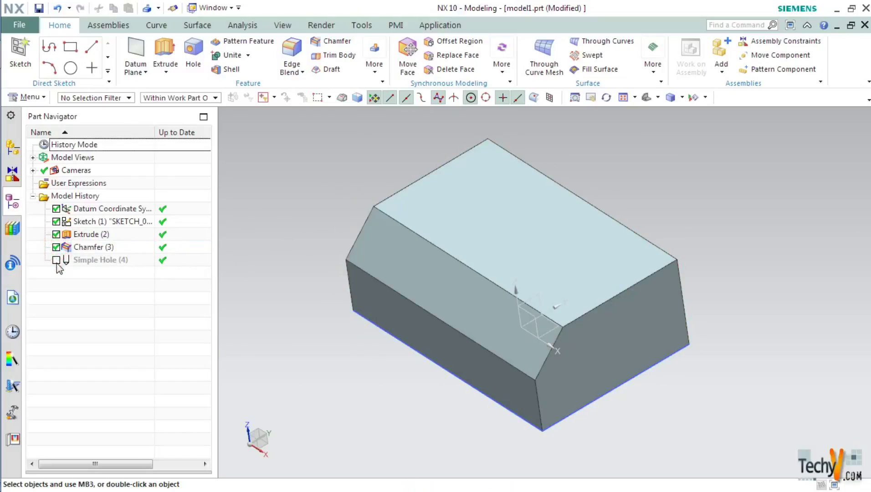
pyautogui.click(56, 259)
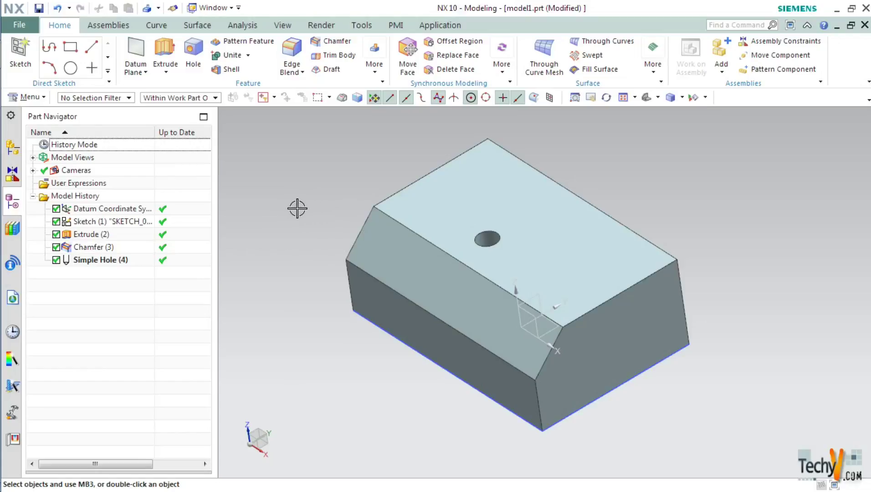
# Edit Sketch (1)'s parameters and rename dimension p0 (140) to Length.
pyautogui.click(99, 222)
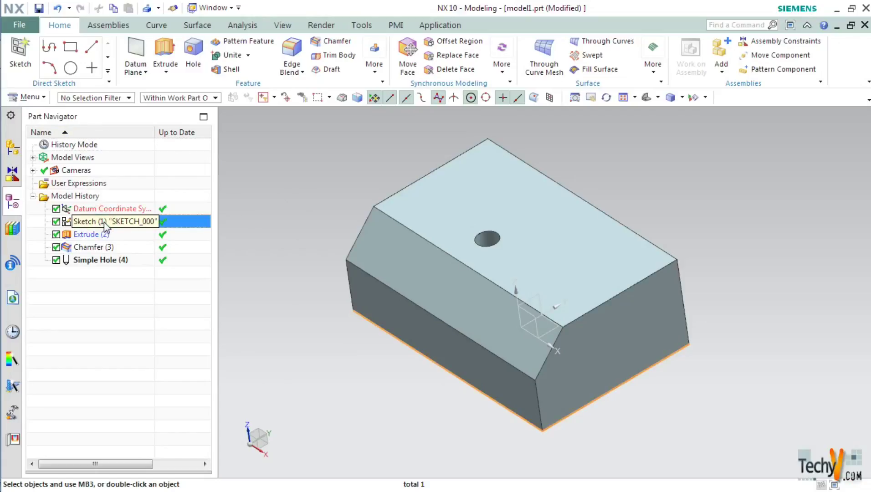
pyautogui.rightClick(105, 222)
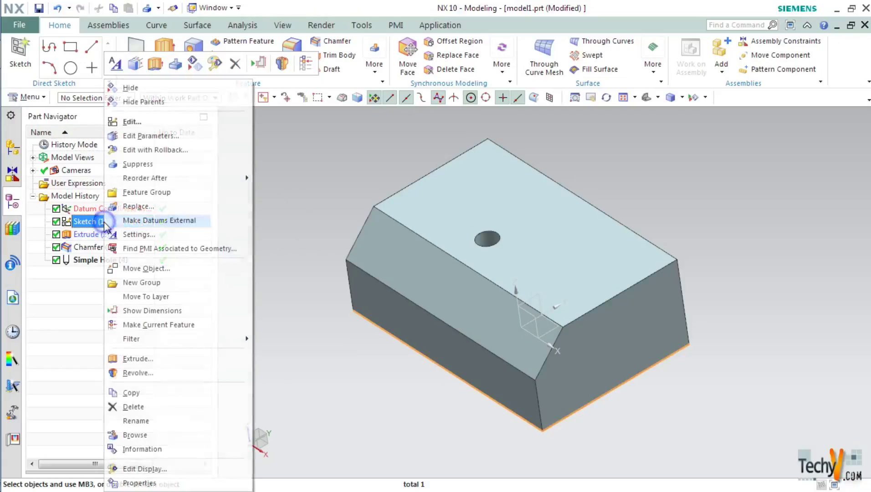
pyautogui.click(143, 135)
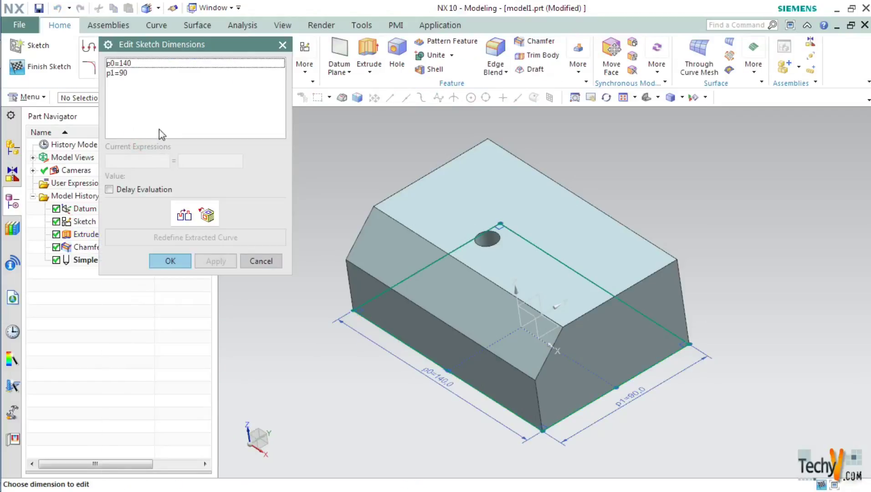
pyautogui.click(124, 64)
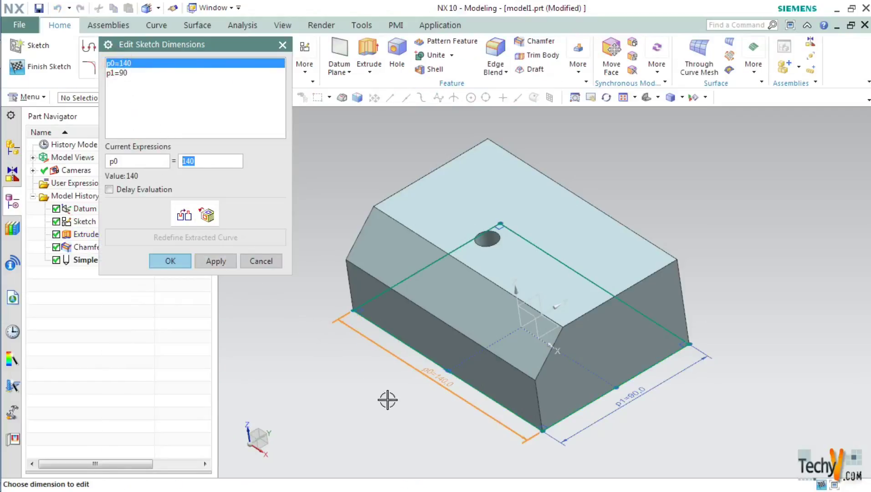
pyautogui.click(139, 161)
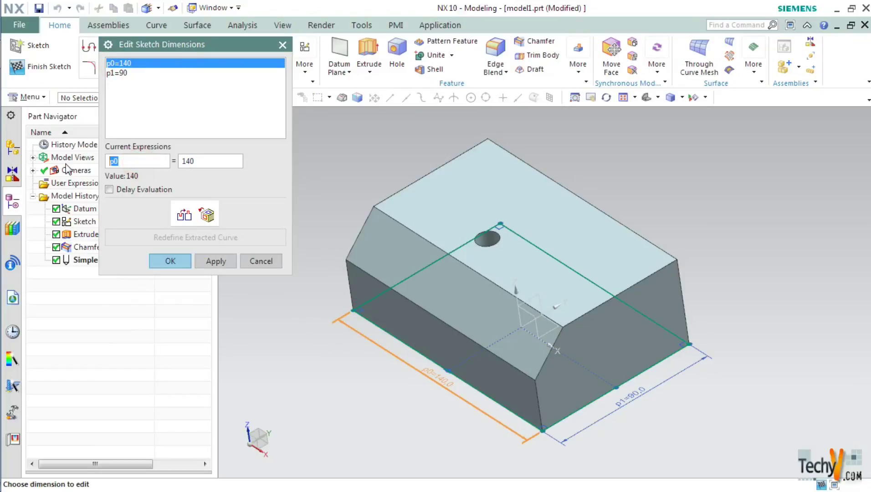
pyautogui.write('Length')
pyautogui.click(216, 262)
# Rename dimension p1 (90) to Width and confirm the parameter changes.
pyautogui.click(117, 73)
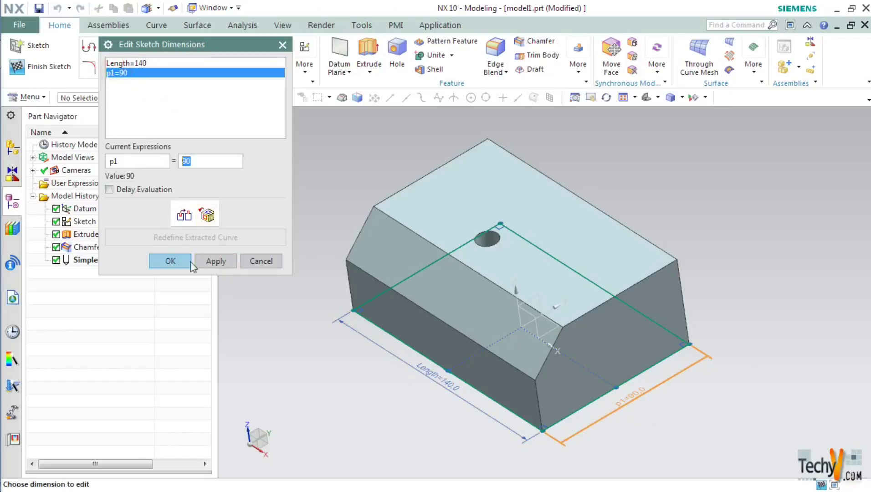
pyautogui.doubleClick(136, 162)
pyautogui.write('Width')
pyautogui.click(214, 263)
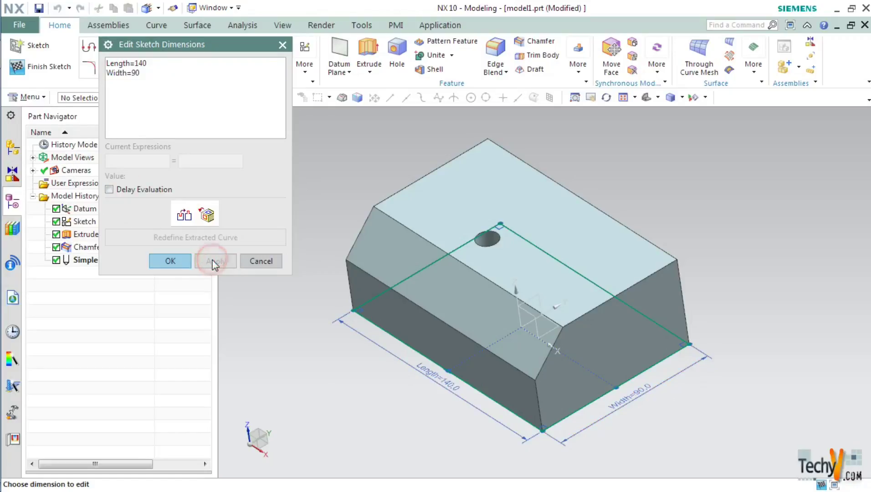
pyautogui.click(177, 259)
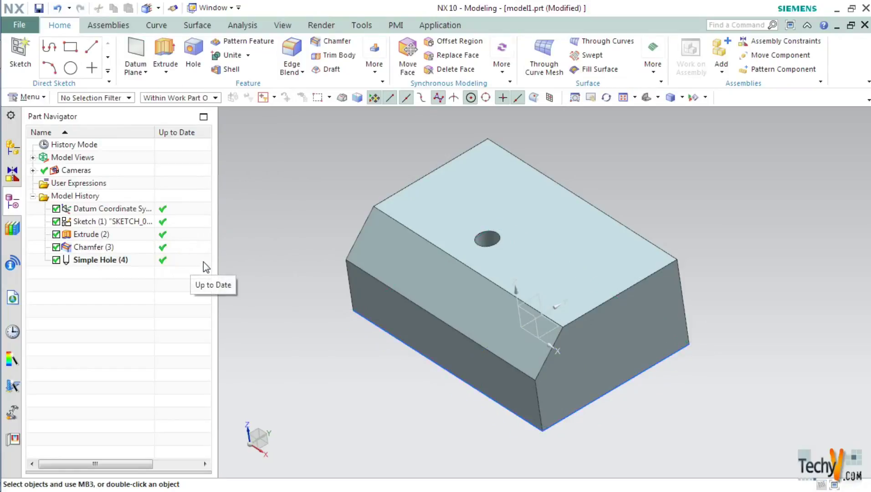
# Start Suppress by Expression from the Edit > Feature menu and select Chamfer (3).
pyautogui.click(41, 98)
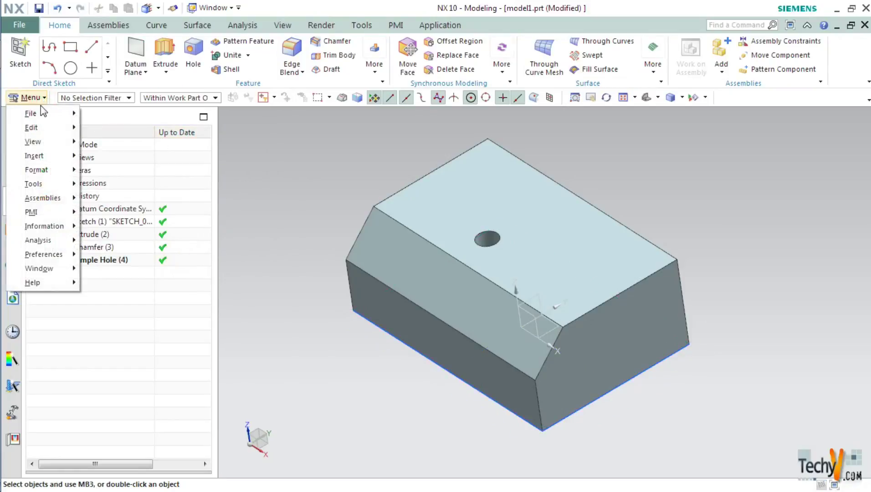
pyautogui.moveTo(43, 130)
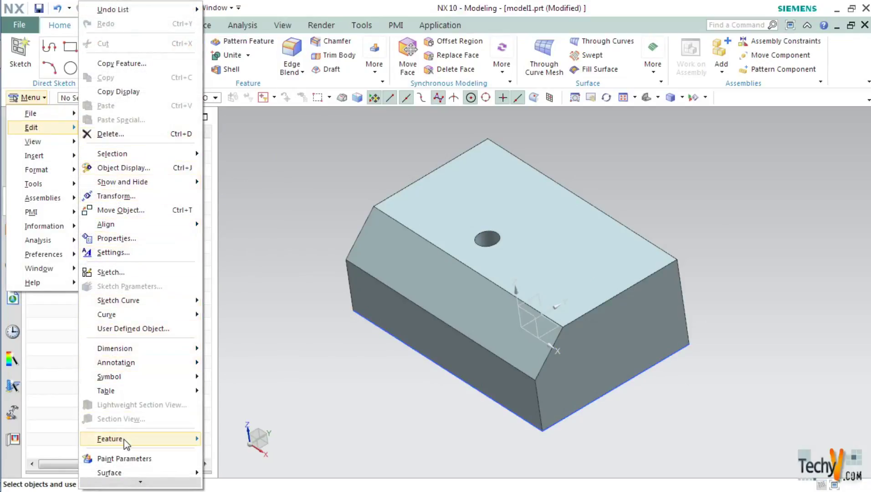
pyautogui.moveTo(124, 440)
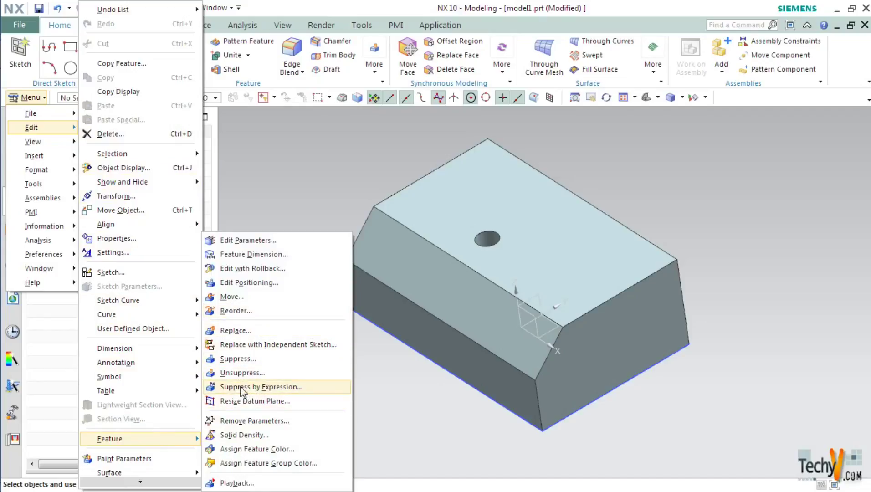
pyautogui.click(241, 388)
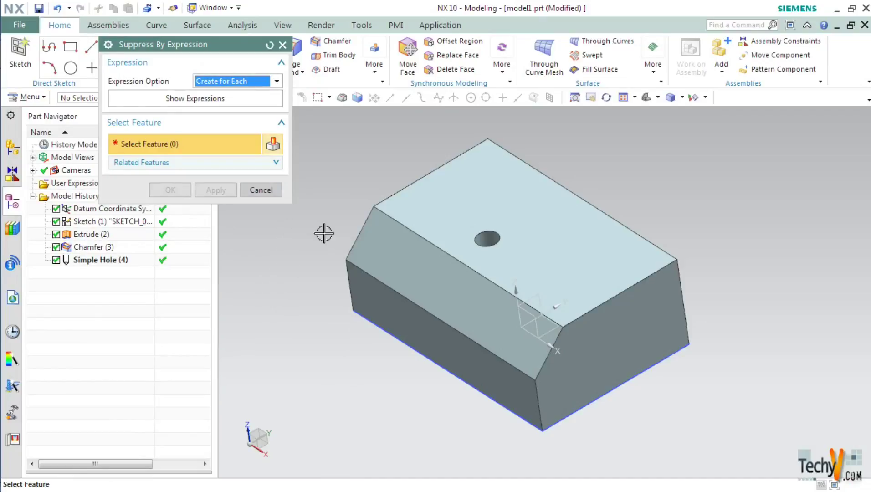
pyautogui.click(382, 248)
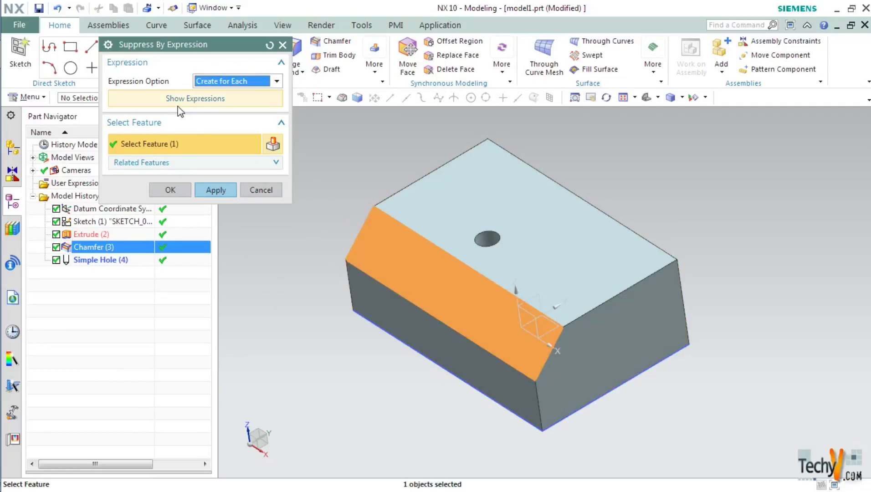
# Create the chamfer's suppression expression p108 = 1 and check it in the expression listing.
pyautogui.click(204, 192)
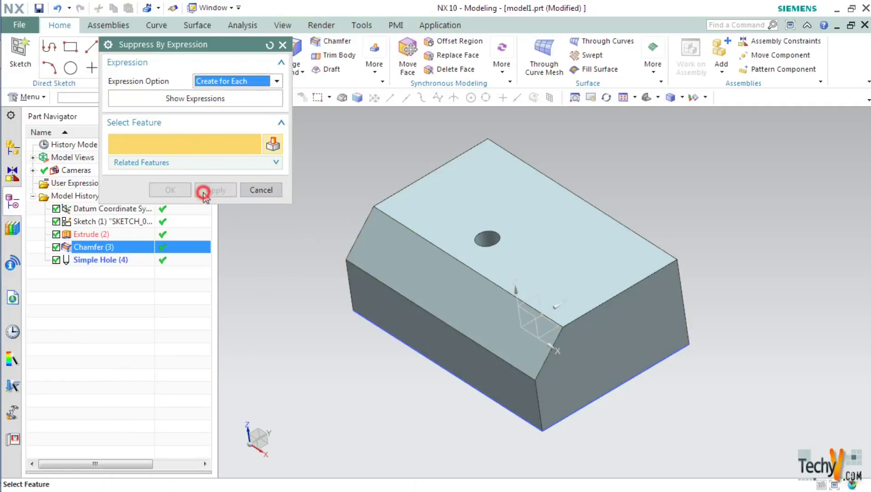
pyautogui.click(194, 100)
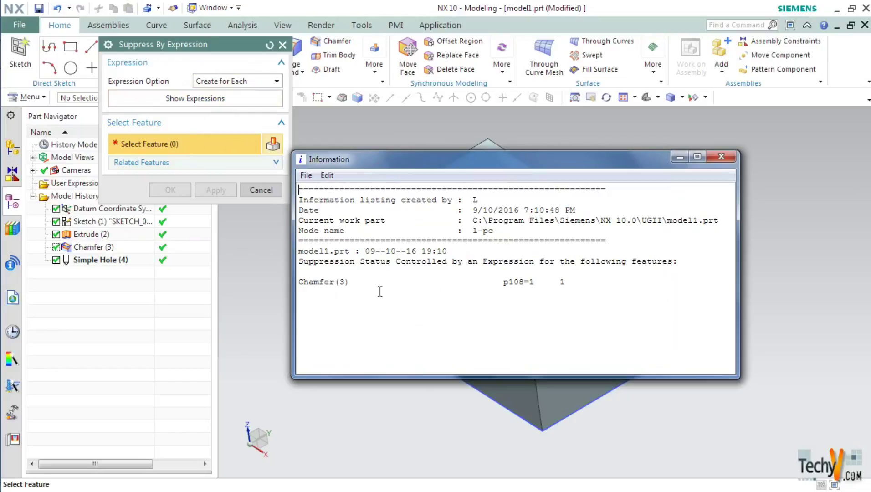
pyautogui.doubleClick(557, 282)
pyautogui.click(721, 157)
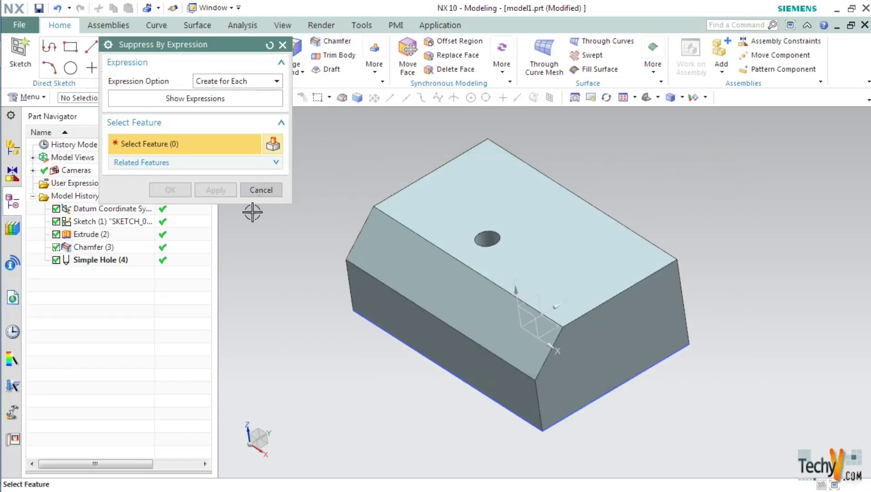
pyautogui.click(261, 190)
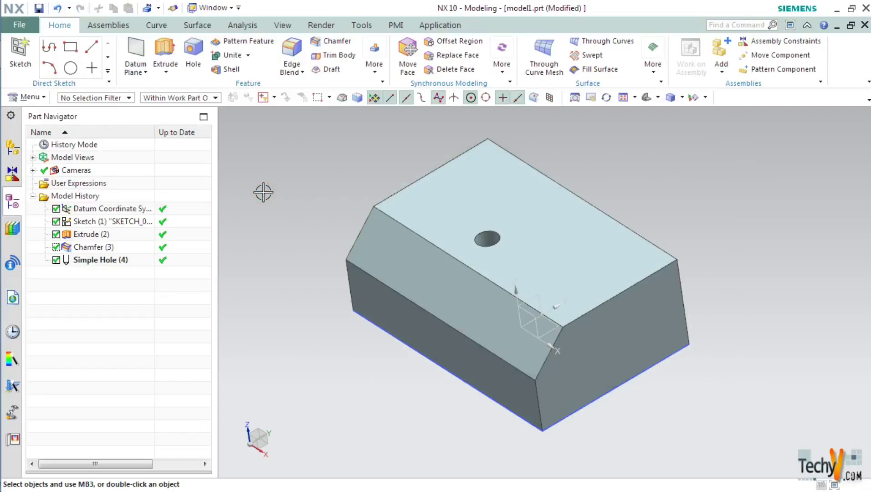
# Open the Expressions editor listing all expressions in the part.
pyautogui.click(361, 28)
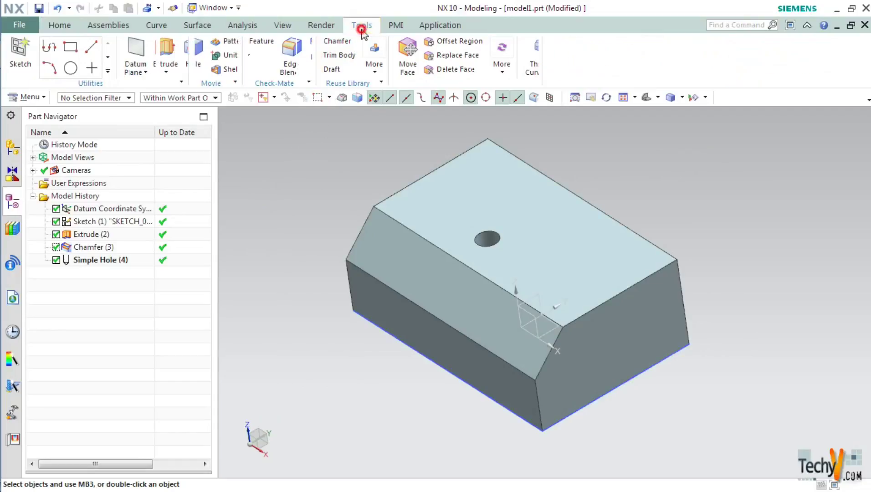
pyautogui.click(34, 57)
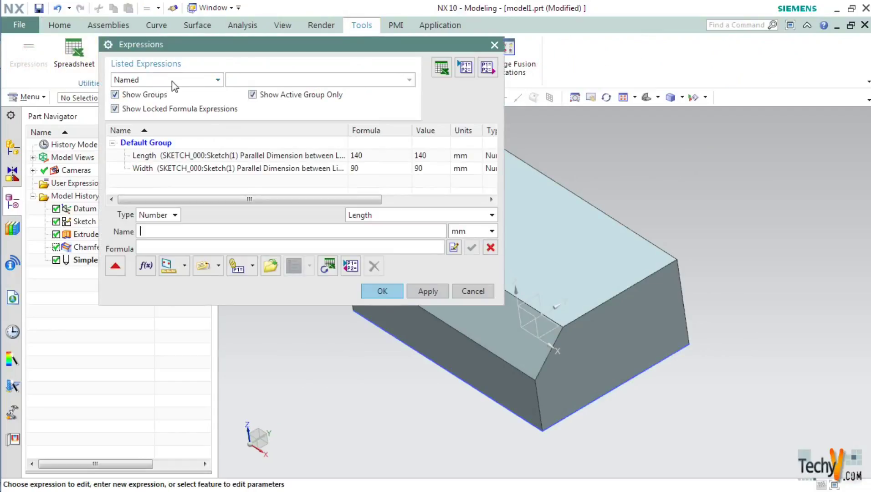
pyautogui.click(216, 80)
pyautogui.click(121, 246)
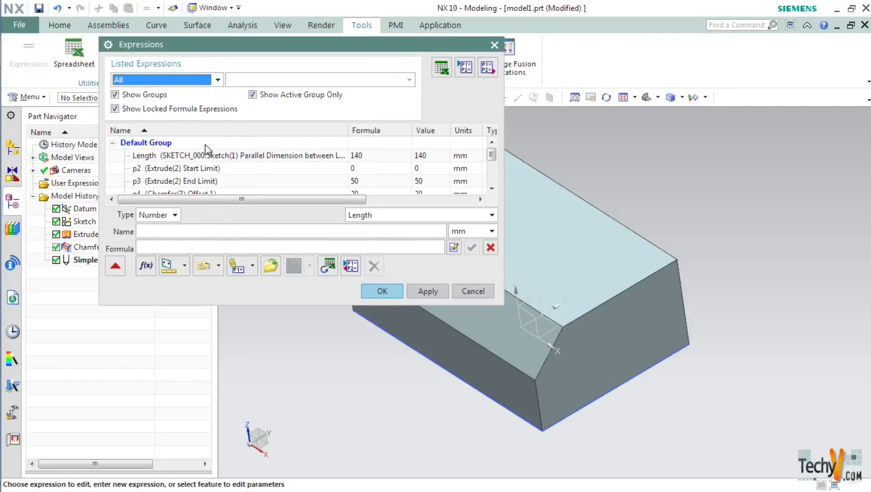
pyautogui.scroll(-5, 196, 169)
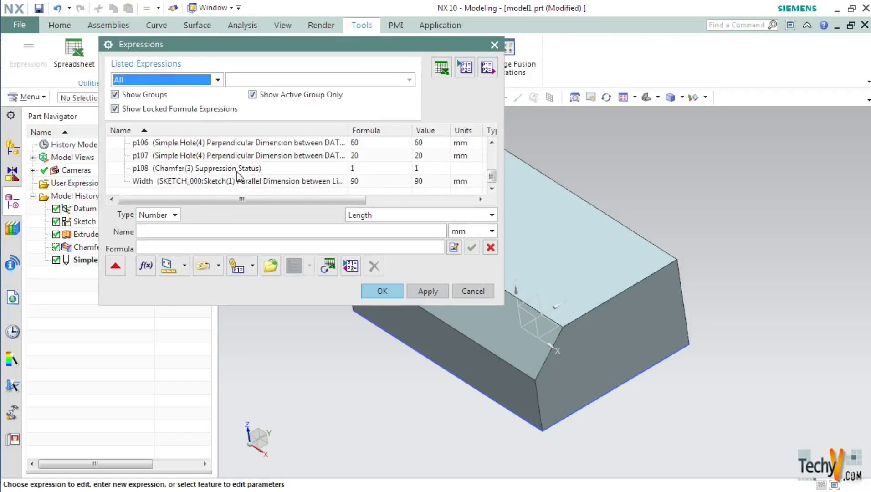
# Rename p108, the Chamfer(3) Suppression Status expression, to Chamfer_Suppression.
pyautogui.click(180, 173)
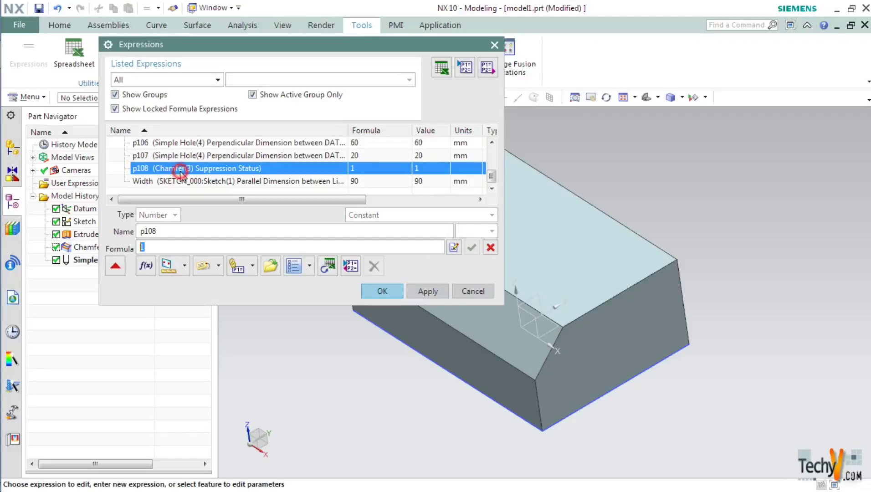
pyautogui.doubleClick(169, 231)
pyautogui.write('Chamfer_Supp')
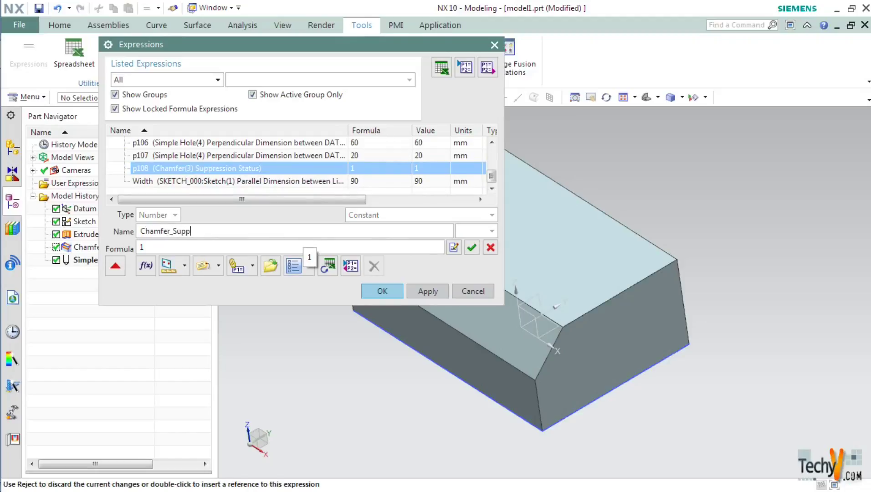
pyautogui.write('ression')
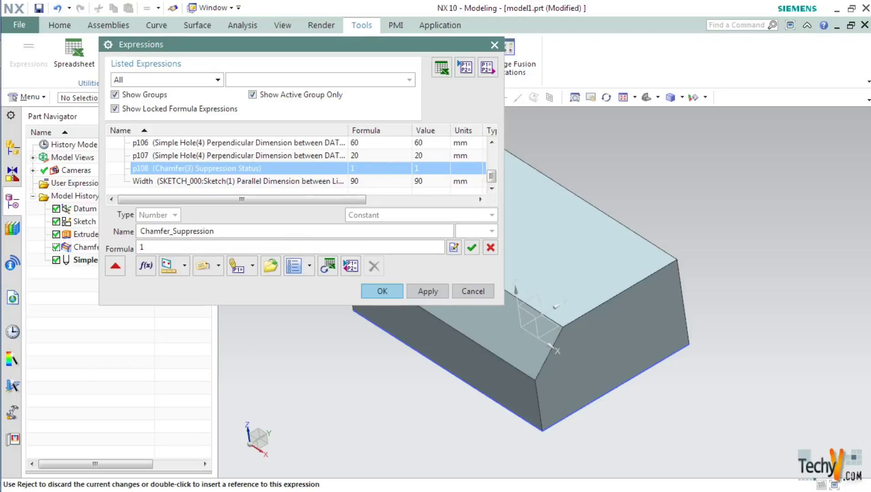
# Replace the Chamfer_Suppression formula with if(Length=>141)(1)else(0) and apply it.
pyautogui.doubleClick(151, 248)
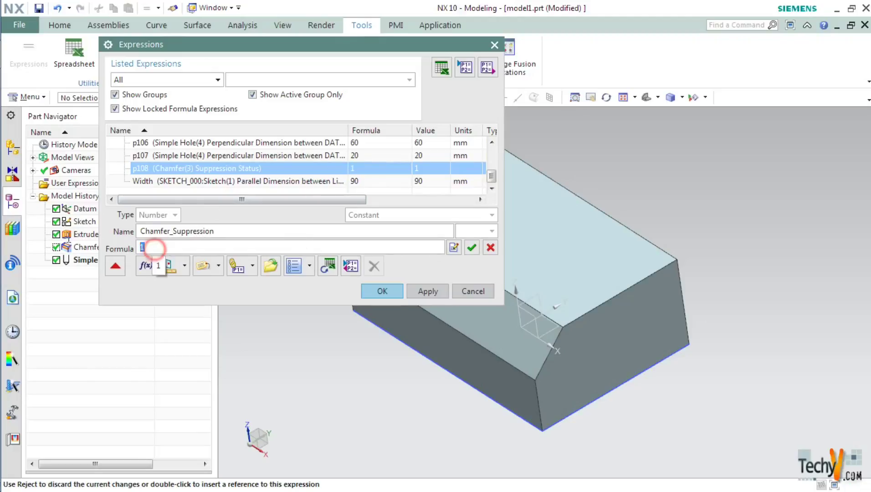
pyautogui.press('BackSpace')
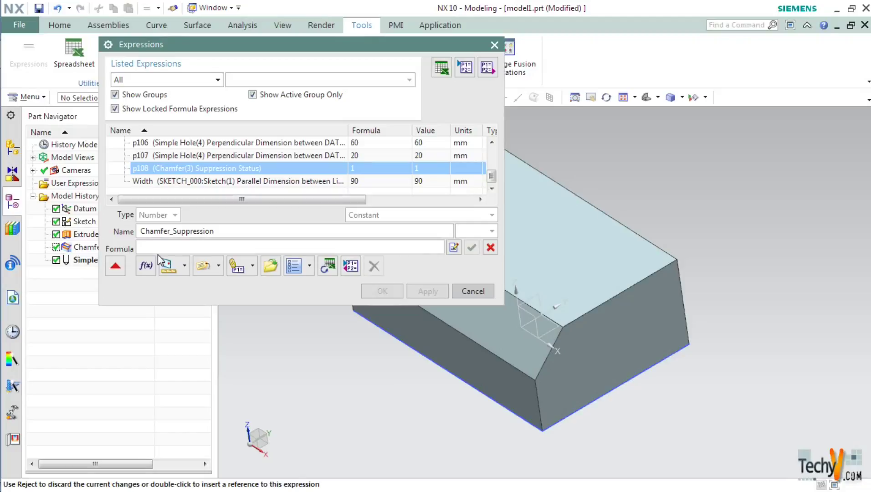
pyautogui.write('if(')
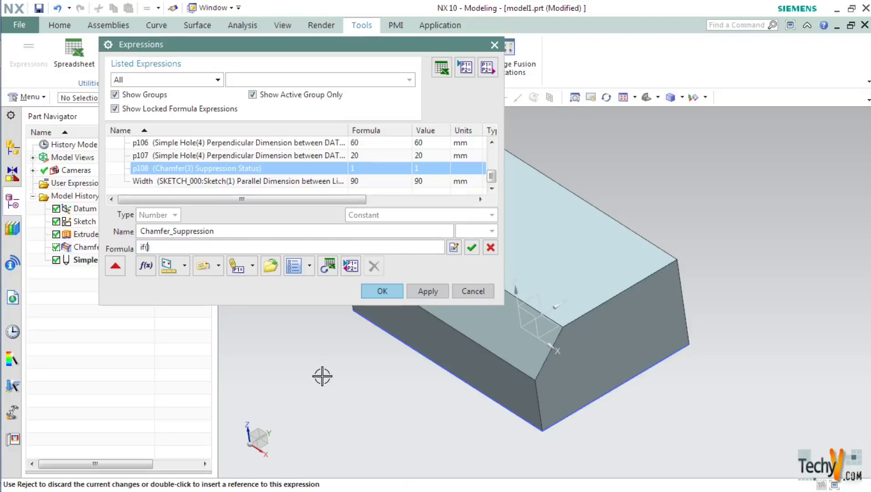
pyautogui.write('Le')
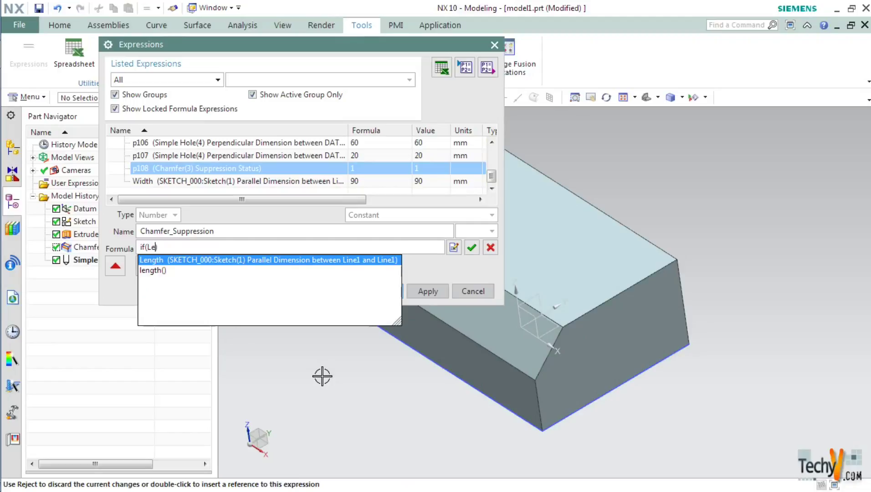
pyautogui.write('ngth=>141)(1)else(0')
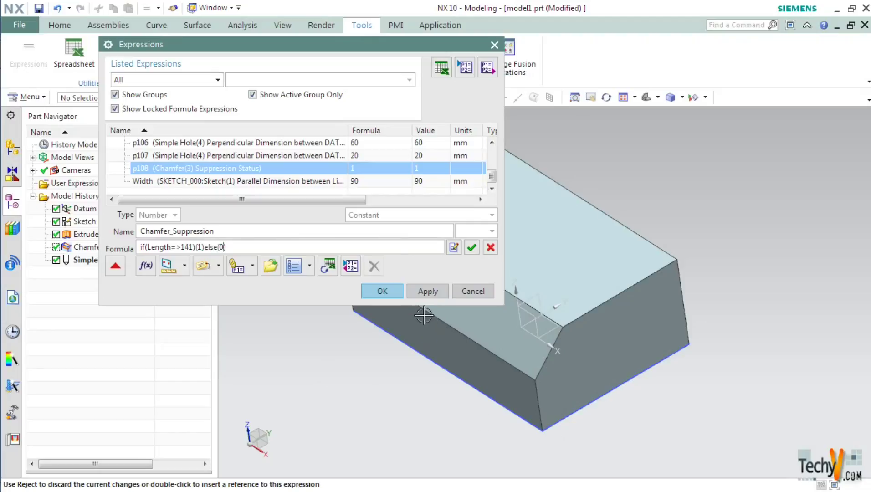
pyautogui.click(423, 294)
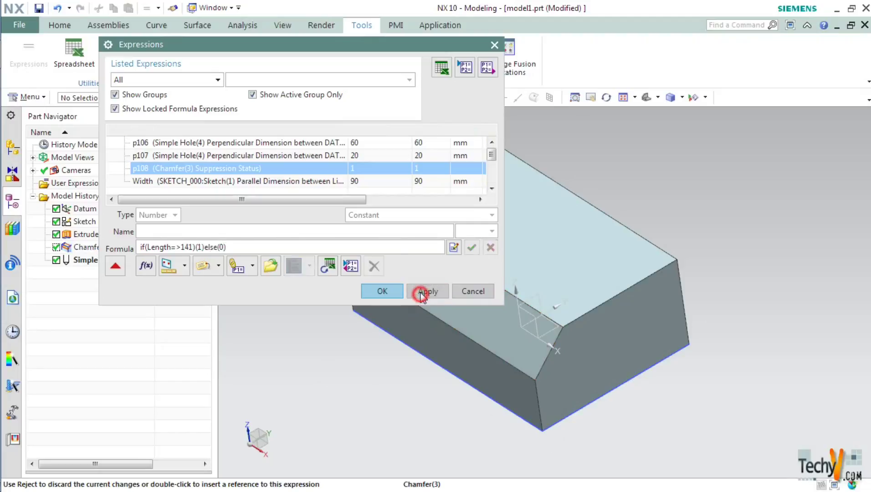
pyautogui.click(383, 292)
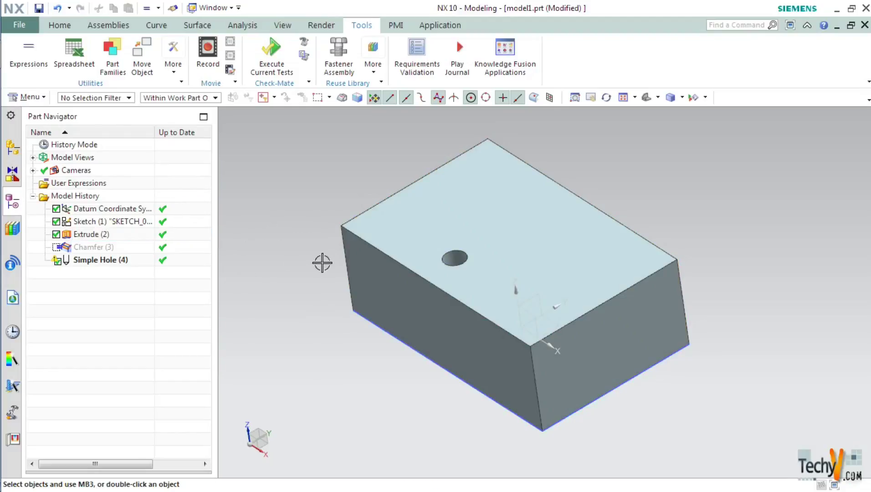
pyautogui.click(122, 222)
# Edit Sketch (1) parameters to change Length from 140 to 142.
pyautogui.rightClick(121, 222)
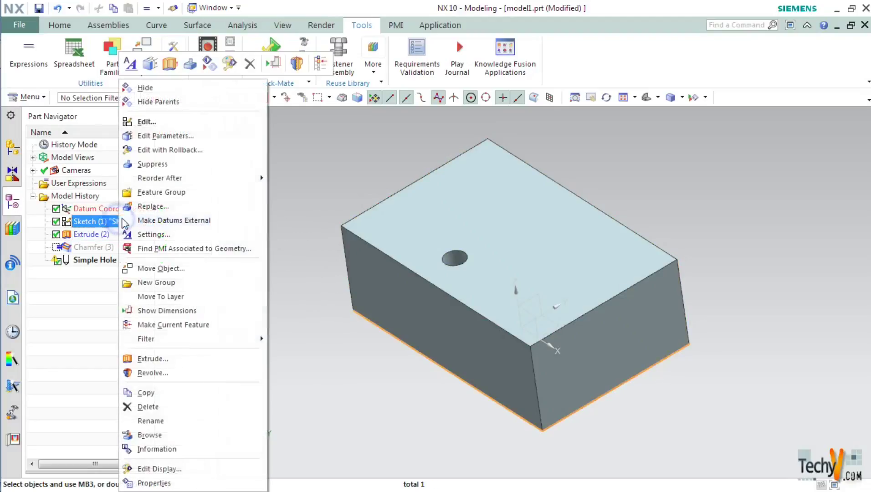
pyautogui.click(160, 135)
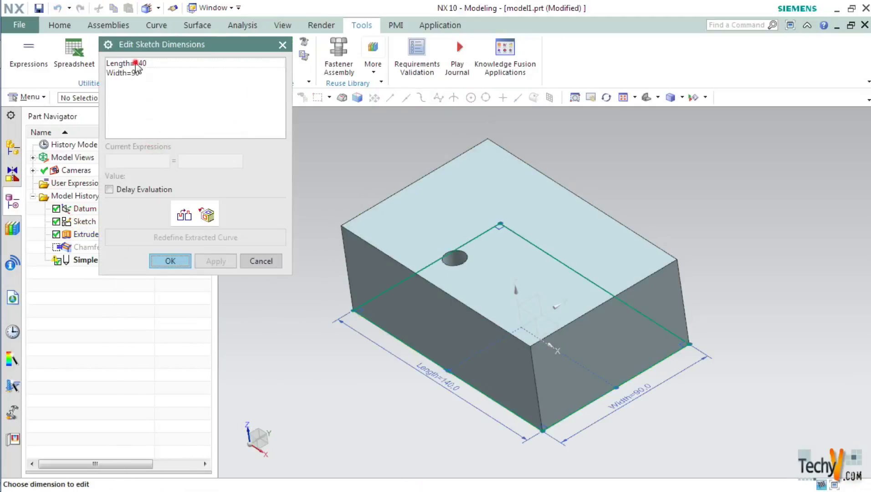
pyautogui.click(132, 63)
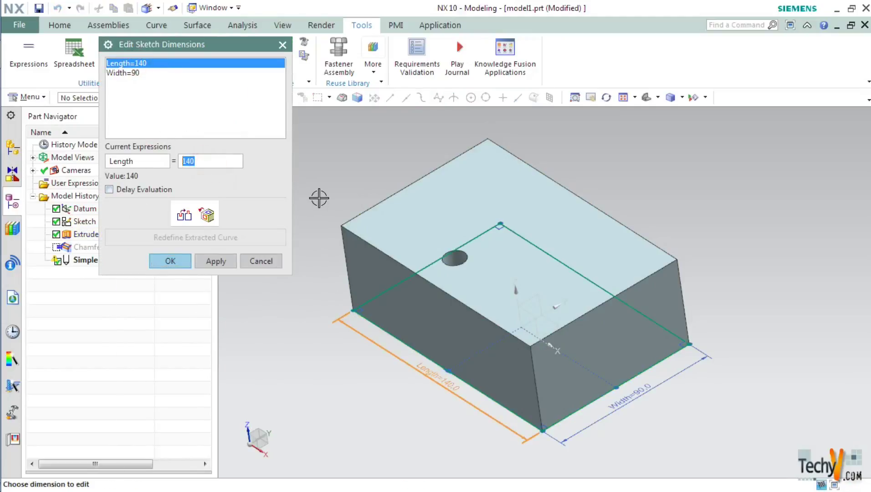
pyautogui.write('142')
pyautogui.click(216, 262)
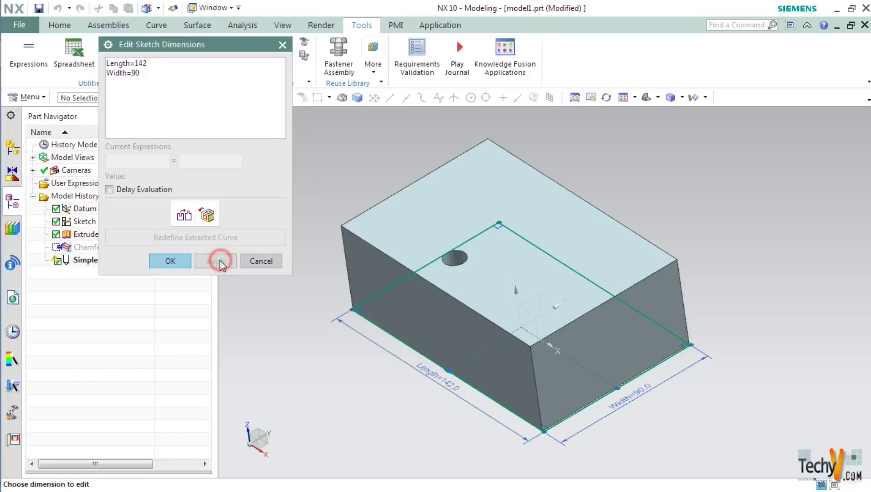
pyautogui.click(171, 266)
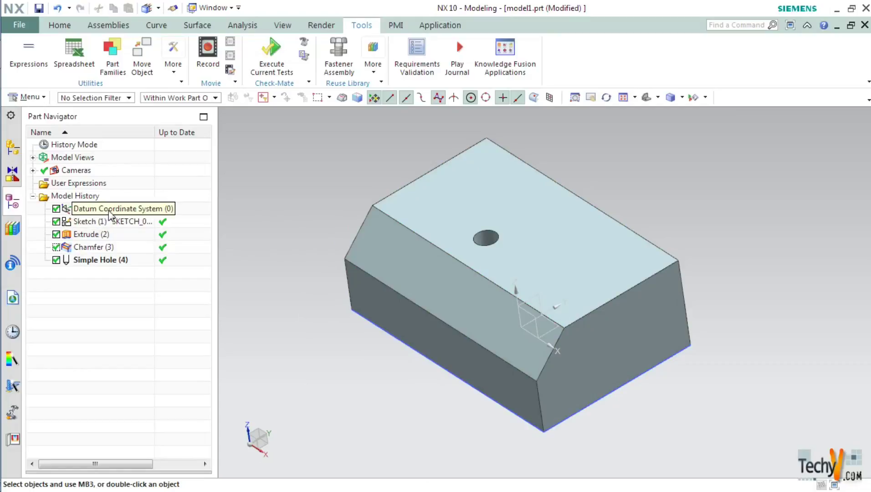
# Edit Sketch (1) parameters again, lowering Length from 142 to 139.
pyautogui.click(99, 223)
pyautogui.rightClick(99, 223)
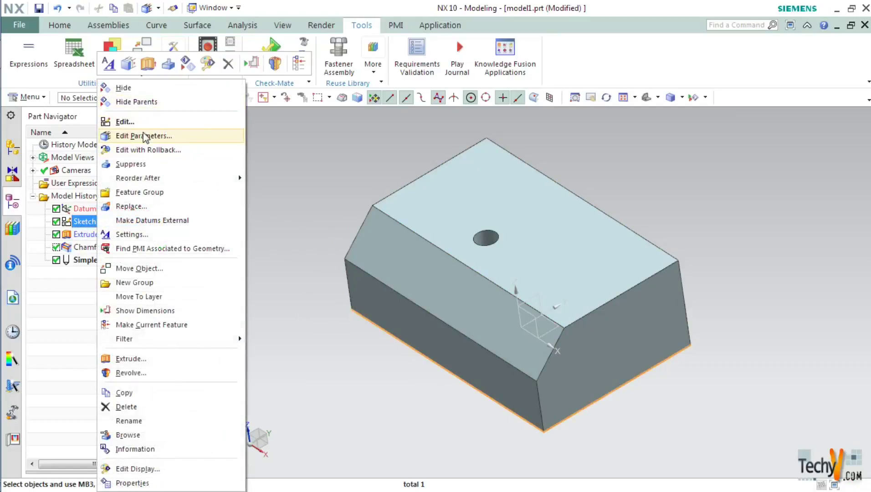
pyautogui.click(137, 117)
pyautogui.click(131, 64)
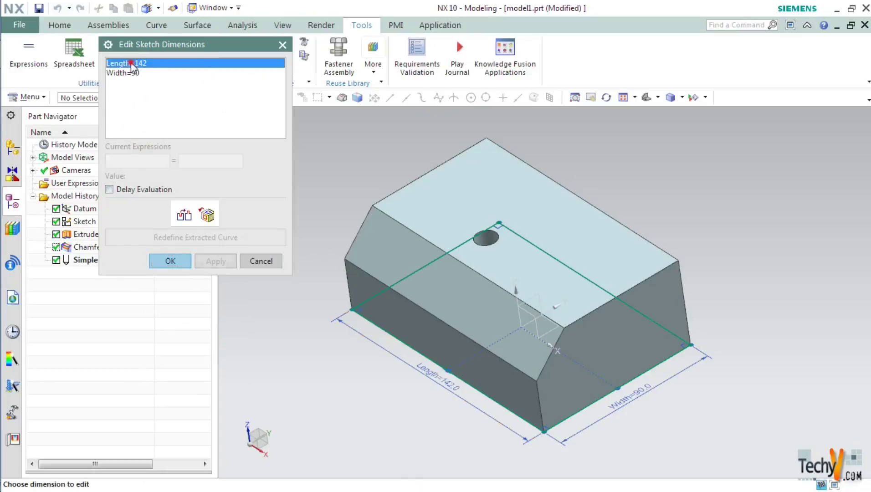
pyautogui.click(211, 158)
pyautogui.write('1')
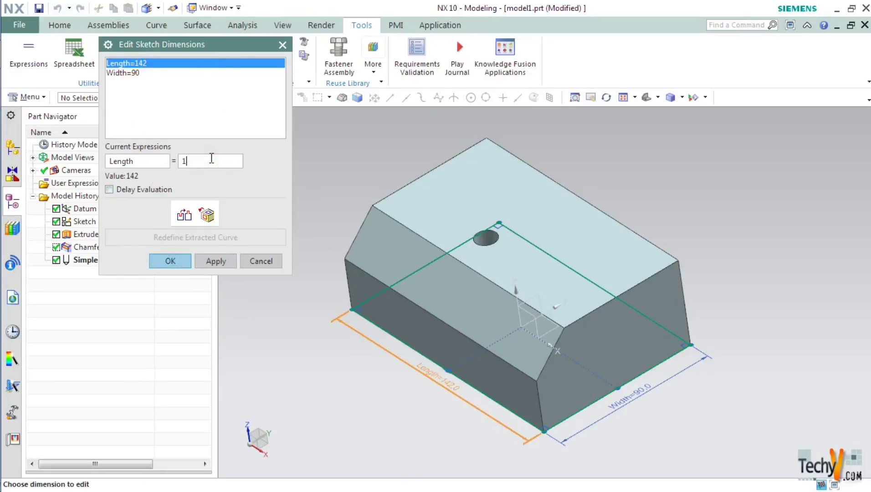
pyautogui.write('30')
pyautogui.click(170, 261)
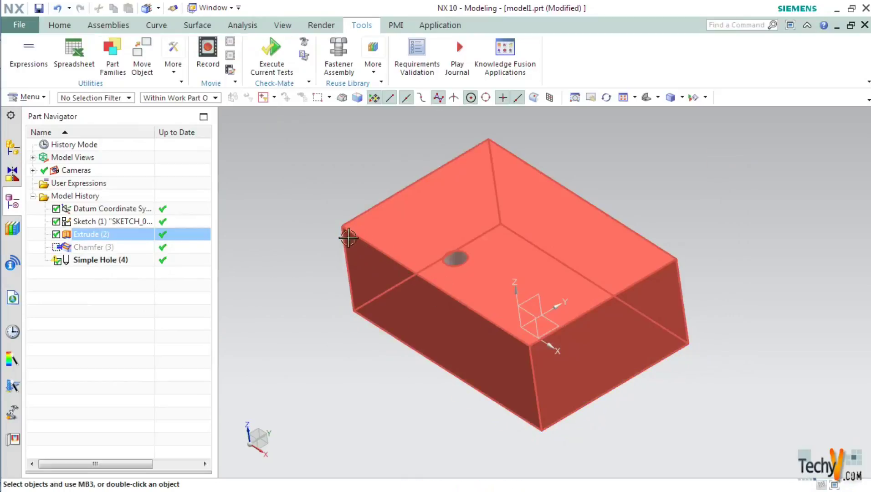